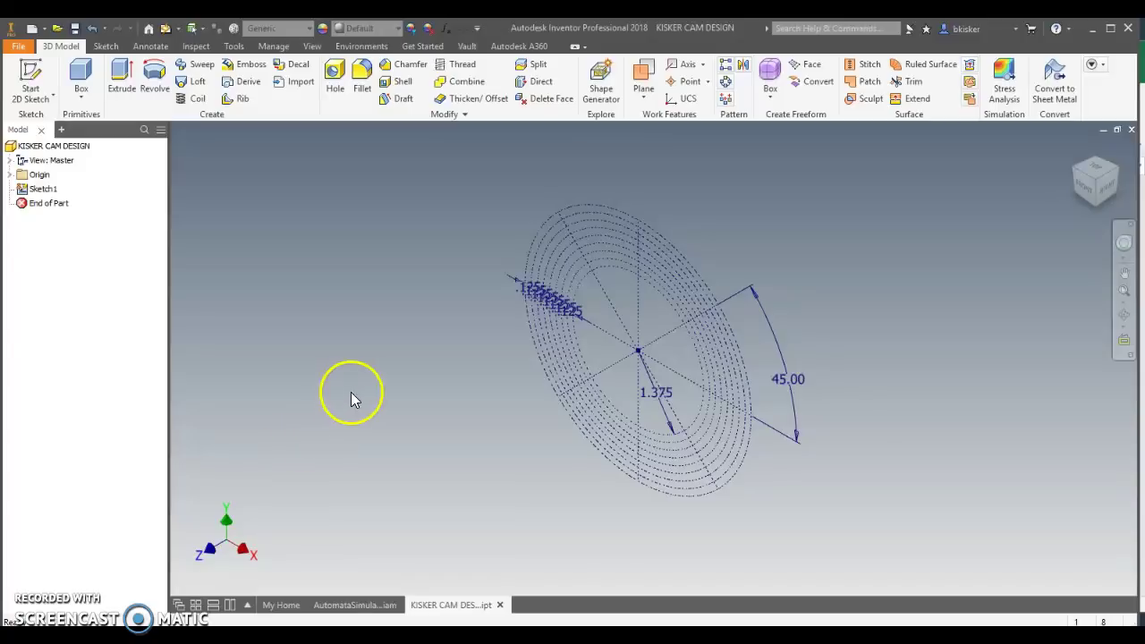
View the concentric-circle cam sketch from the Front, zooming in and back out.
{"action": "left_click", "coordinate": [1084, 188]}
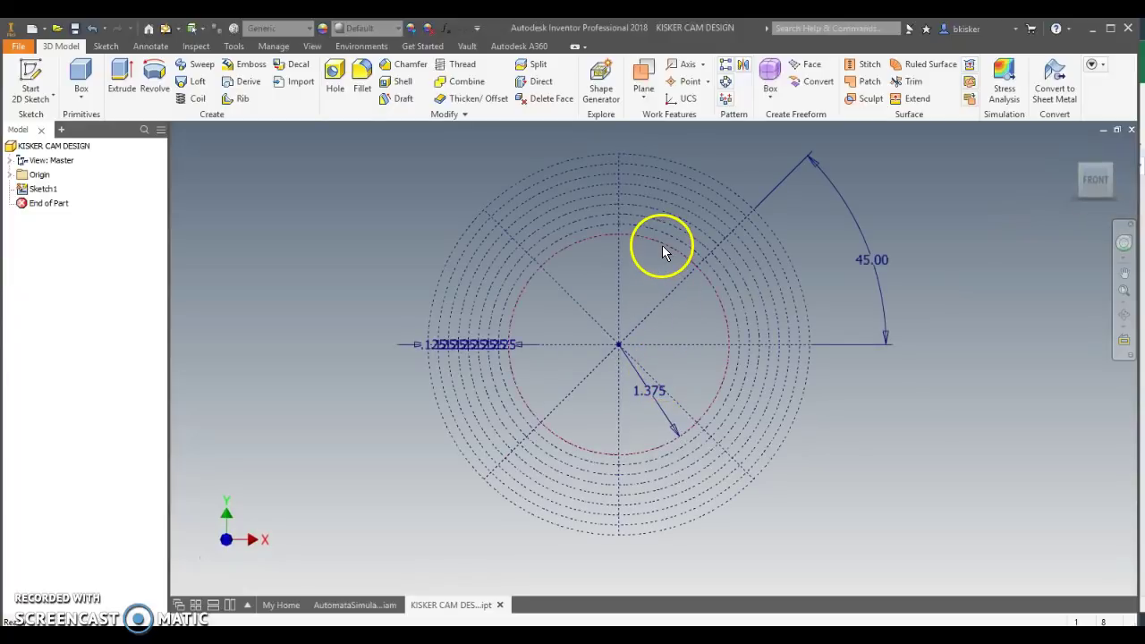
{"action": "scroll", "coordinate": [666, 239], "scroll_direction": "up", "scroll_amount": 5}
{"action": "scroll", "coordinate": [654, 261], "scroll_direction": "down", "scroll_amount": 5}
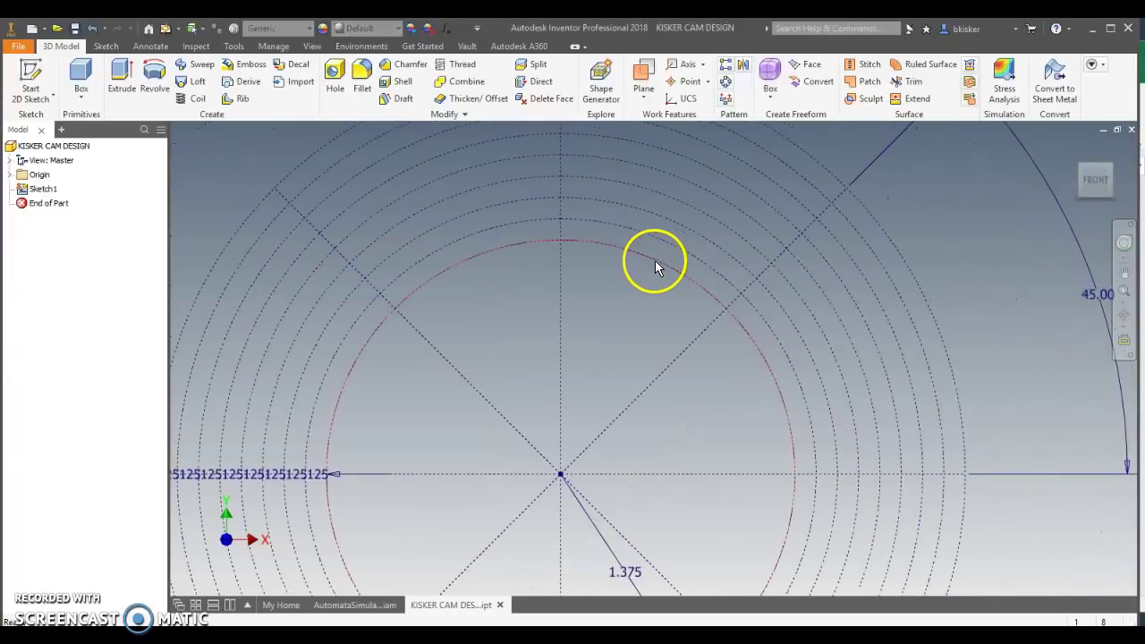
Edit Sketch1 from the Sketch tab and recentre its concentric circles in the view.
{"action": "left_click", "coordinate": [108, 46]}
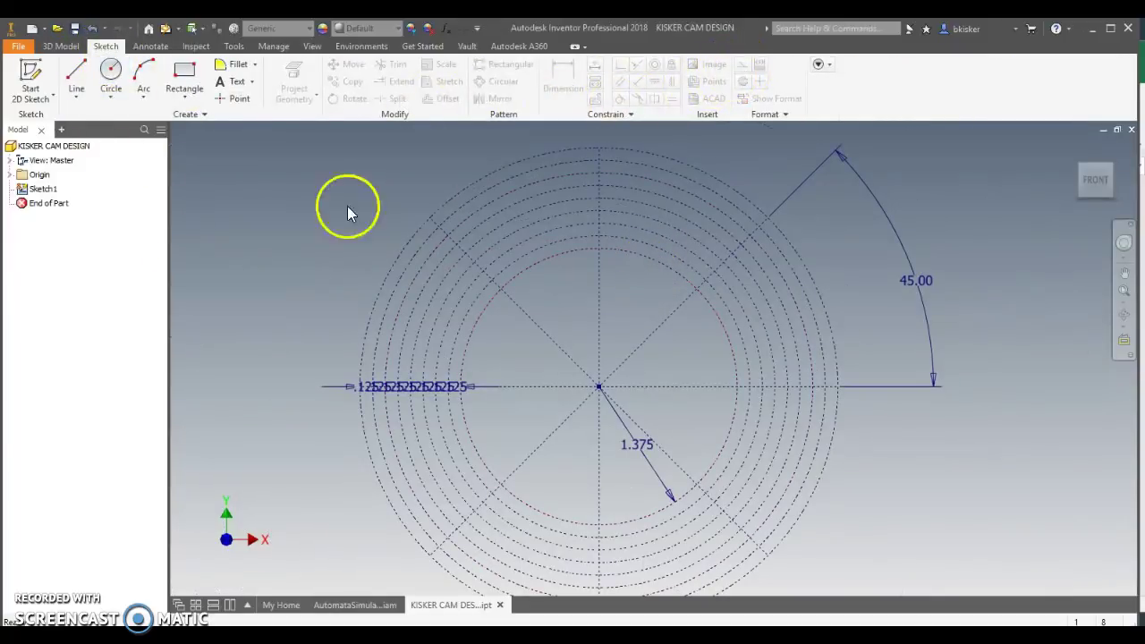
{"action": "left_click", "coordinate": [43, 190]}
{"action": "double_click", "coordinate": [43, 190]}
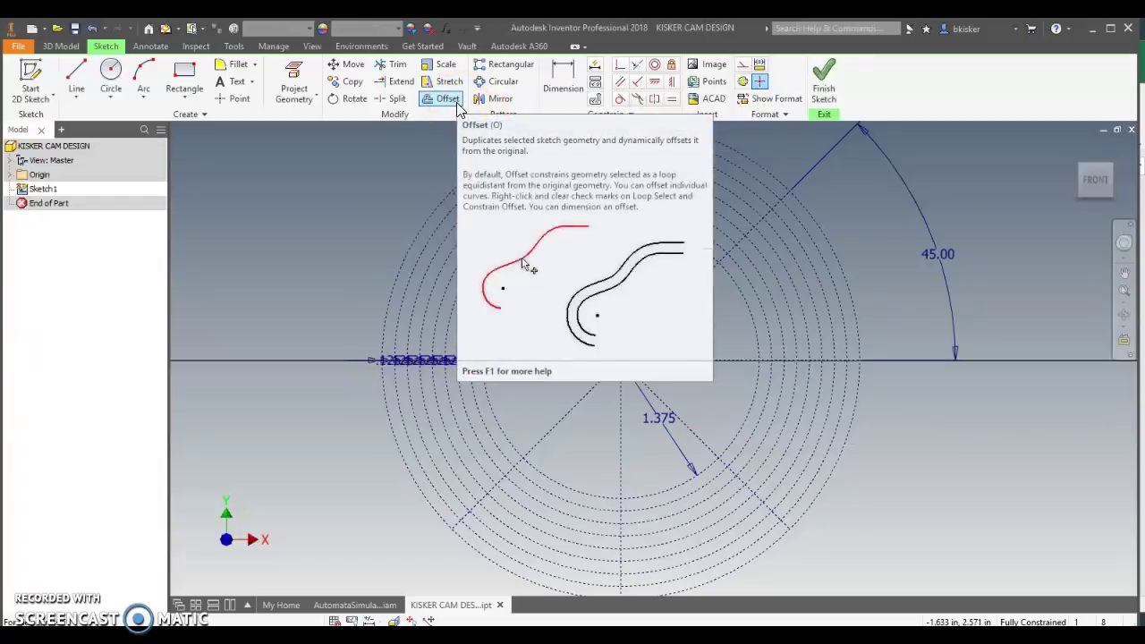
{"action": "scroll", "coordinate": [474, 344], "scroll_direction": "up", "scroll_amount": 2}
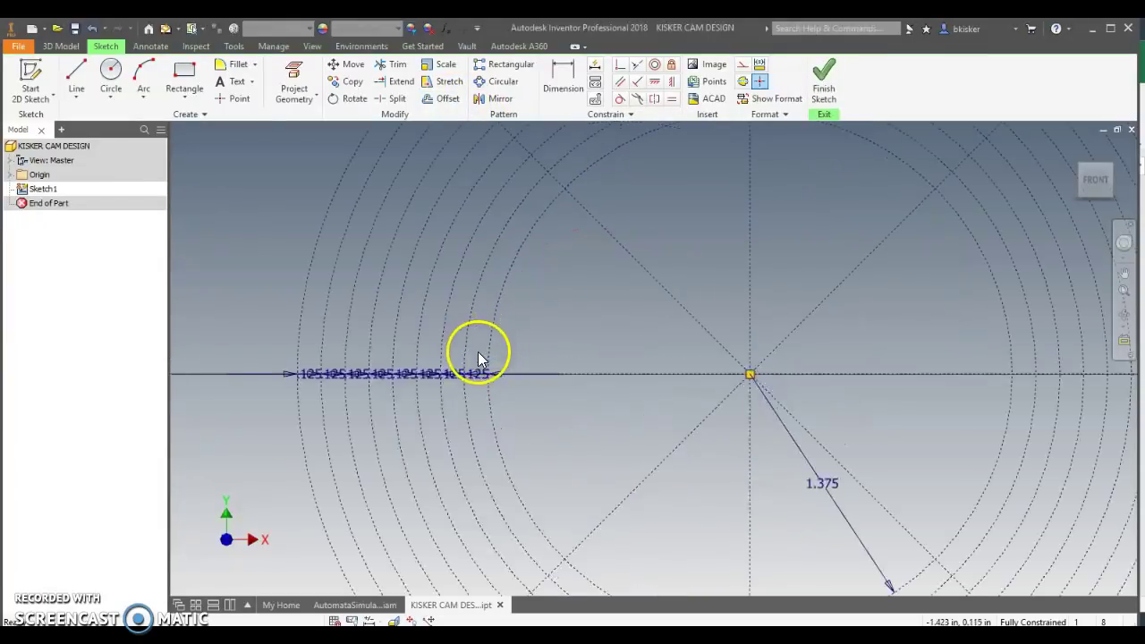
{"action": "scroll", "coordinate": [477, 358], "scroll_direction": "up", "scroll_amount": 5}
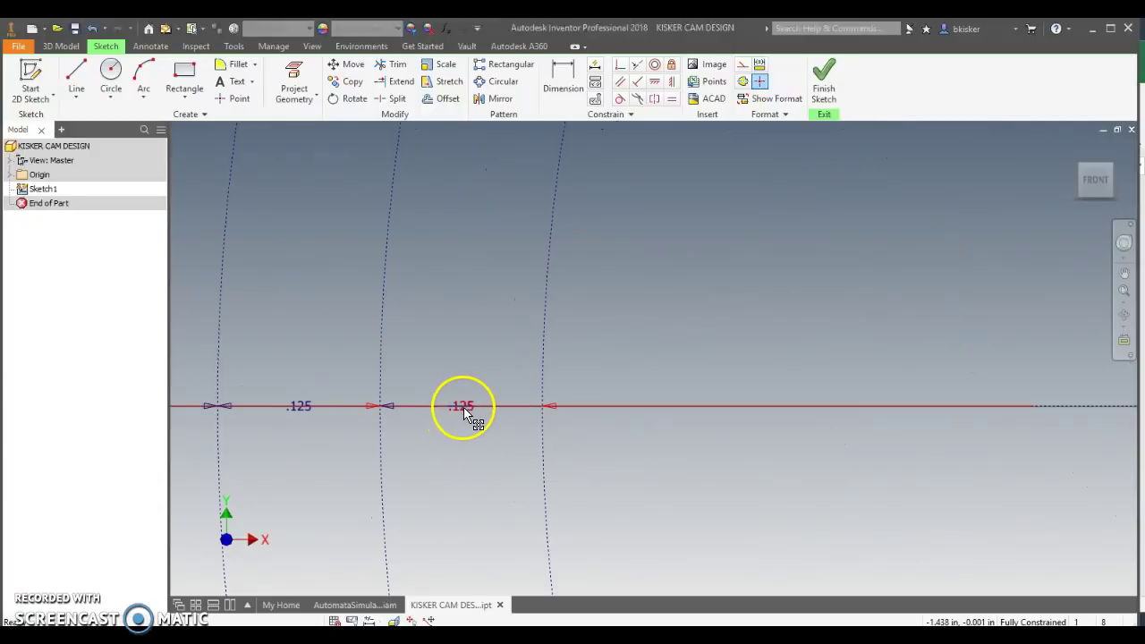
{"action": "scroll", "coordinate": [547, 401], "scroll_direction": "down", "scroll_amount": 7}
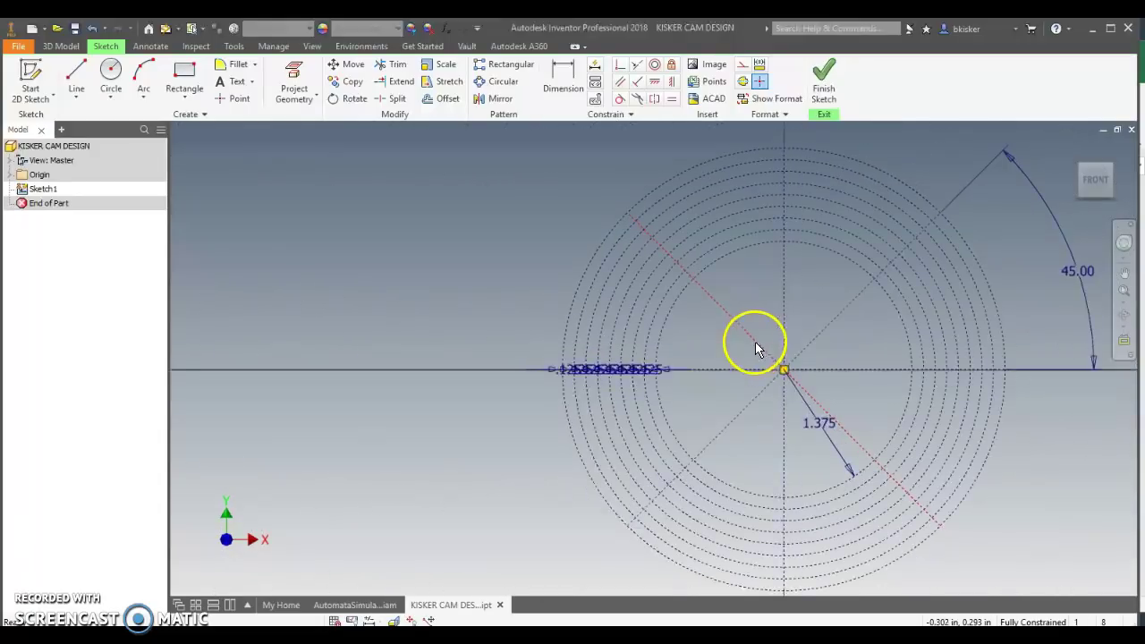
{"action": "middle_click_drag", "start_coordinate": [754, 342], "coordinate": [623, 355]}
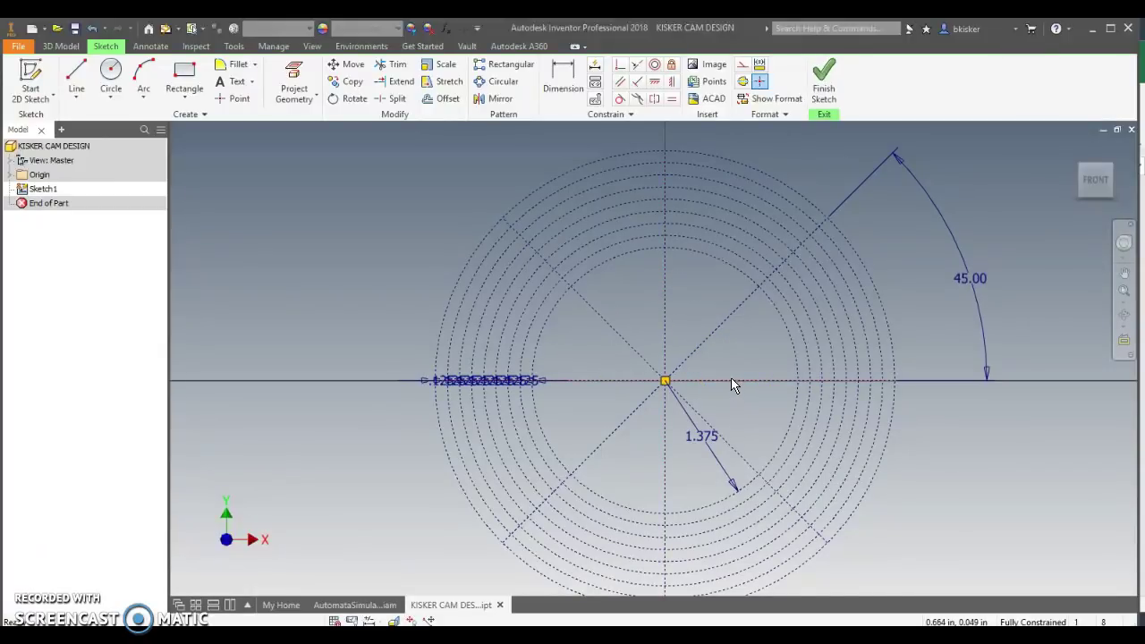
{"action": "left_click", "coordinate": [721, 335]}
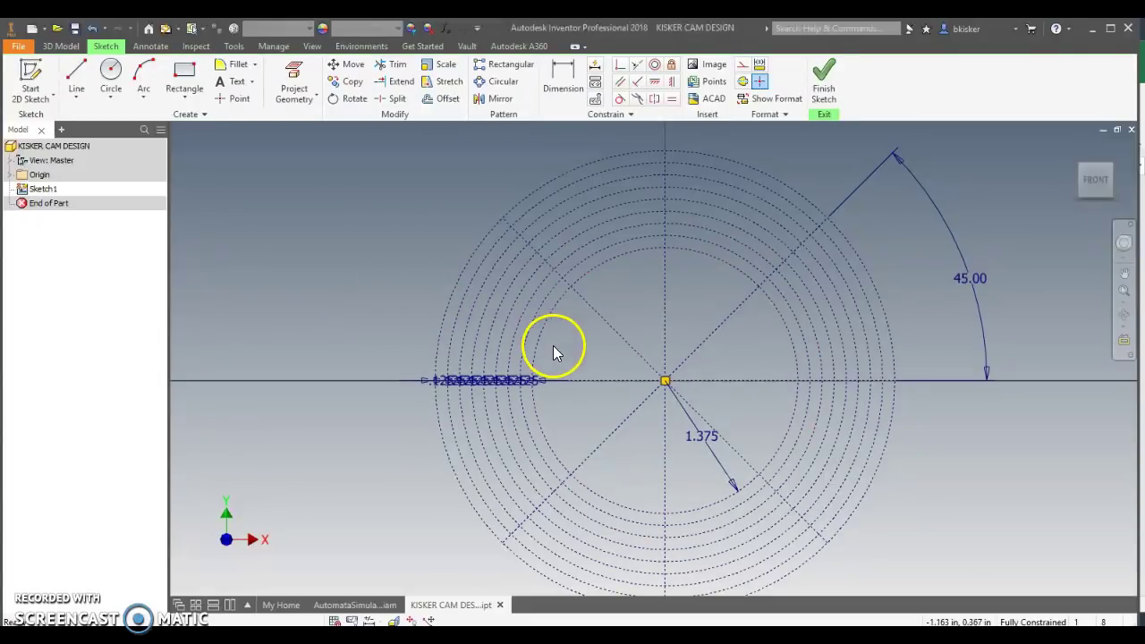
Place sketch points at the 1.375 axis crossing, the 45° line, the top, and the 135° diagonal.
{"action": "left_click", "coordinate": [238, 99]}
{"action": "scroll", "coordinate": [795, 377], "scroll_direction": "up", "scroll_amount": 2}
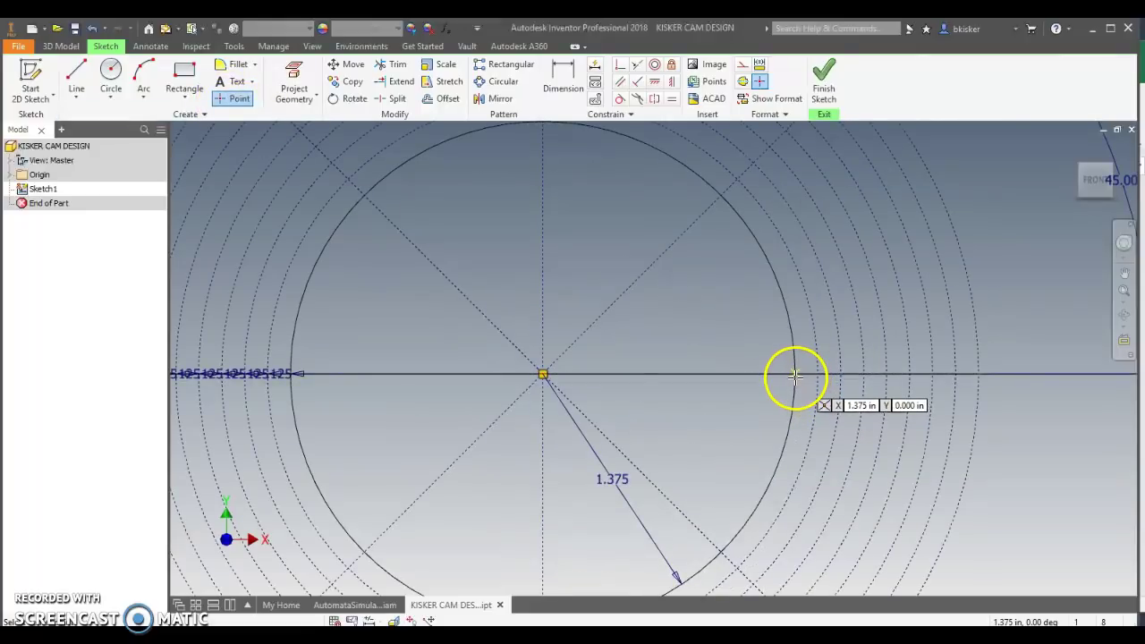
{"action": "scroll", "coordinate": [793, 375], "scroll_direction": "down", "scroll_amount": 2}
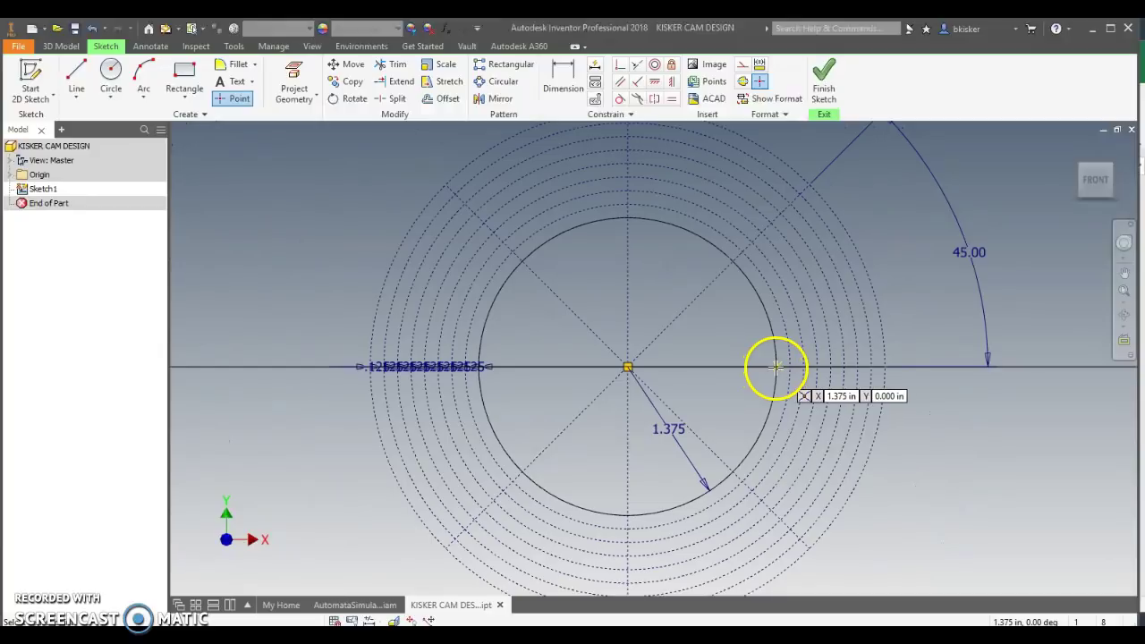
{"action": "left_click", "coordinate": [776, 366]}
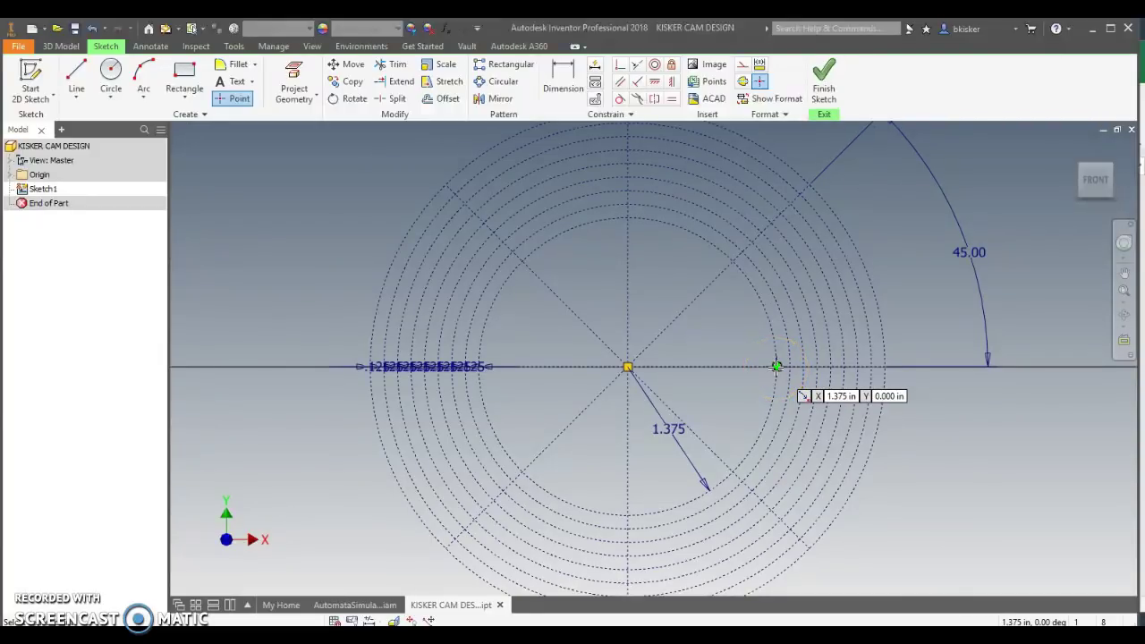
{"action": "left_click", "coordinate": [742, 251]}
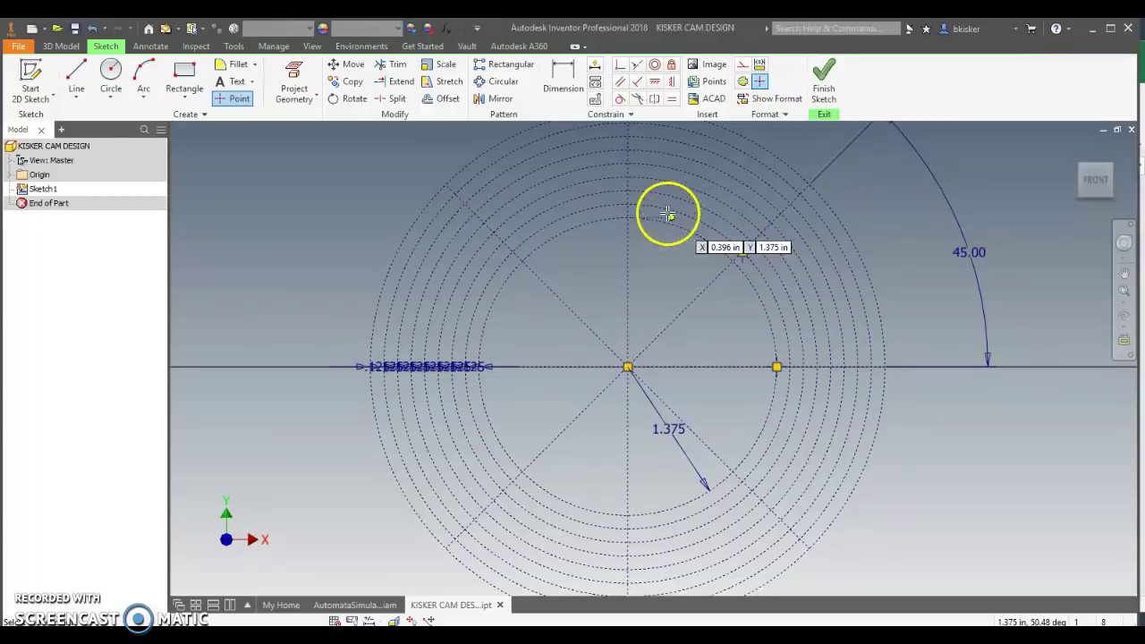
{"action": "left_click", "coordinate": [630, 196]}
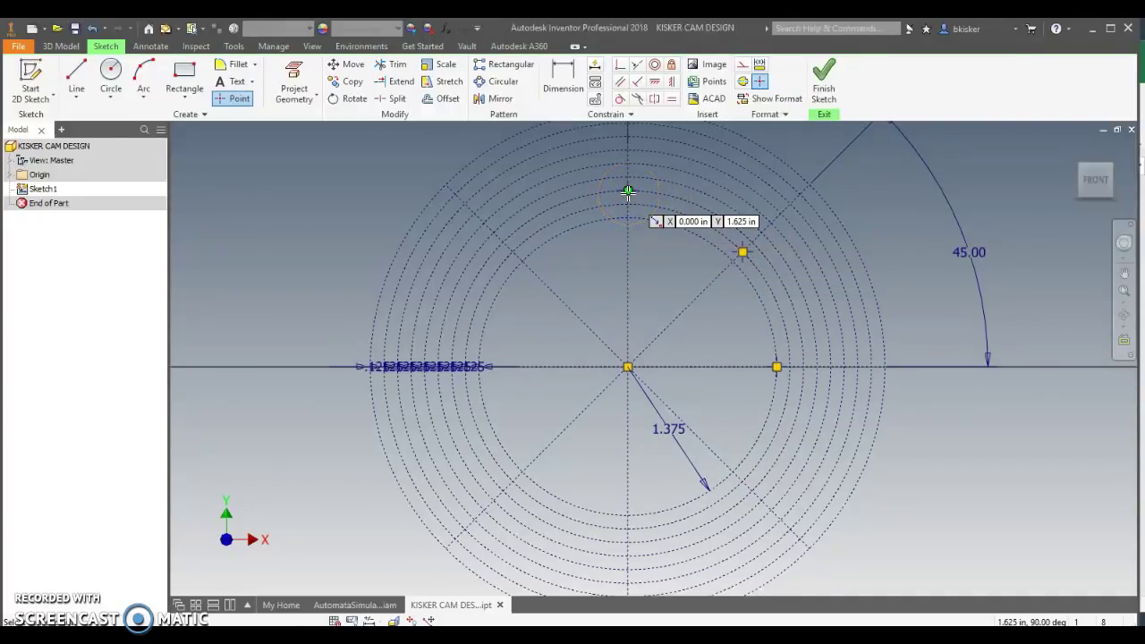
{"action": "left_click", "coordinate": [493, 231]}
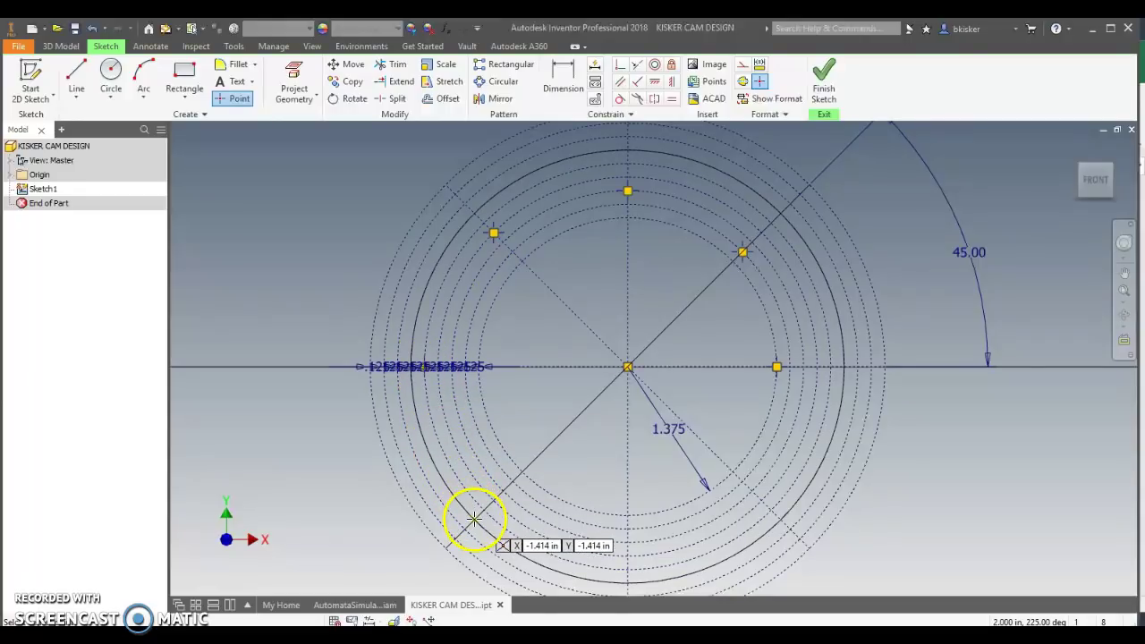
Add points on the 225° diagonal, the bottom, the 315° diagonal and the outer circle's axis.
{"action": "left_click", "coordinate": [474, 518]}
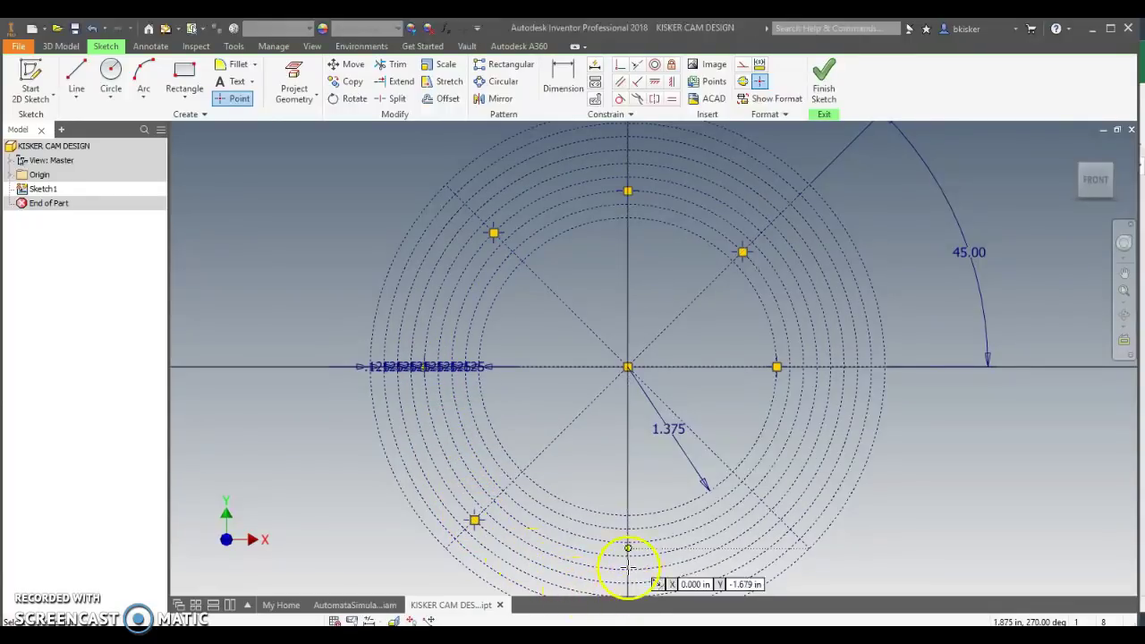
{"action": "middle_click_drag", "start_coordinate": [626, 567], "coordinate": [603, 482]}
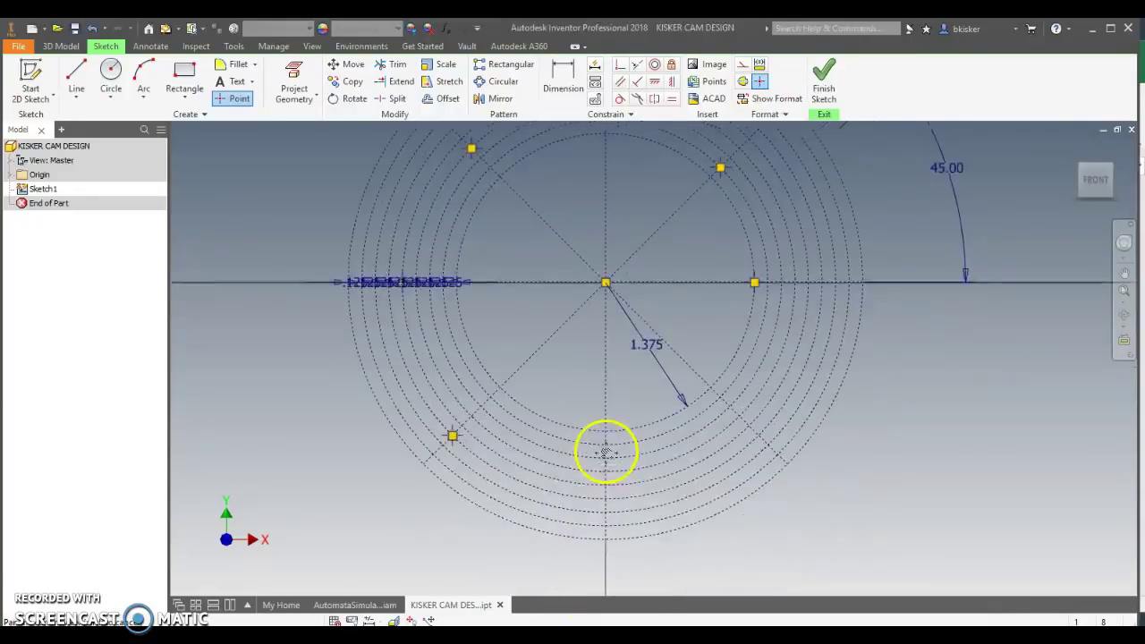
{"action": "left_click", "coordinate": [607, 514]}
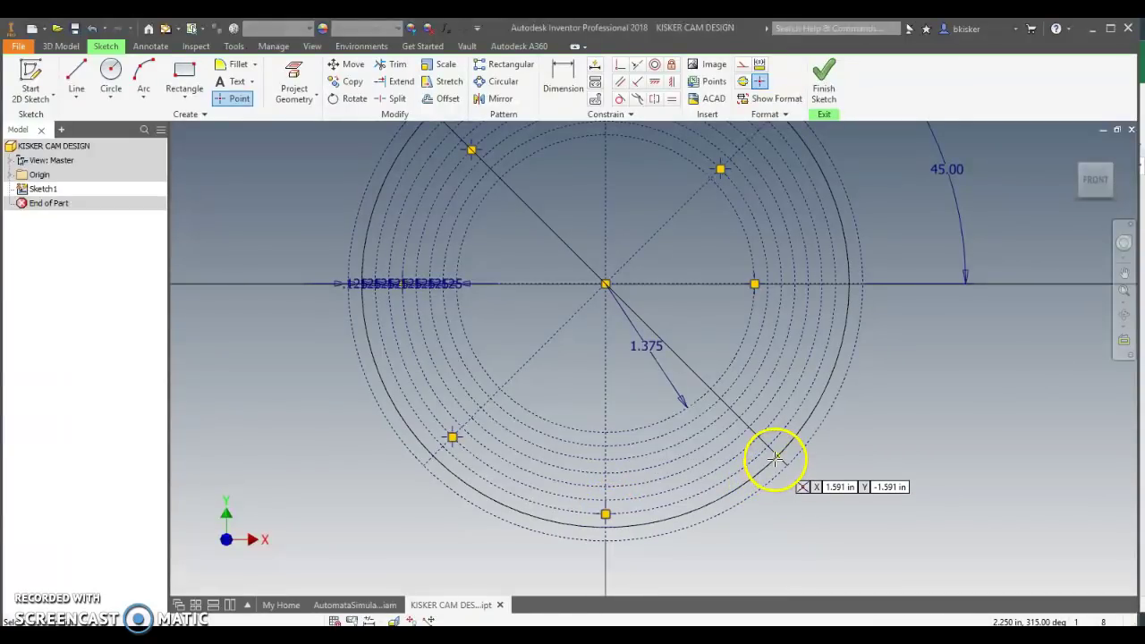
{"action": "left_click", "coordinate": [777, 457]}
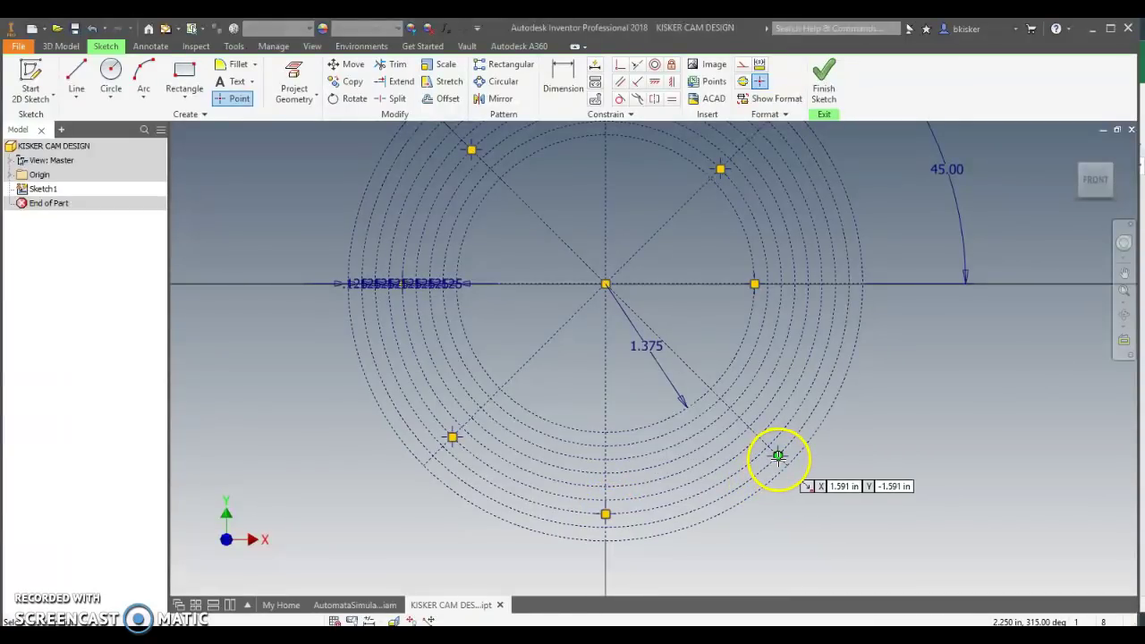
{"action": "left_click", "coordinate": [862, 285]}
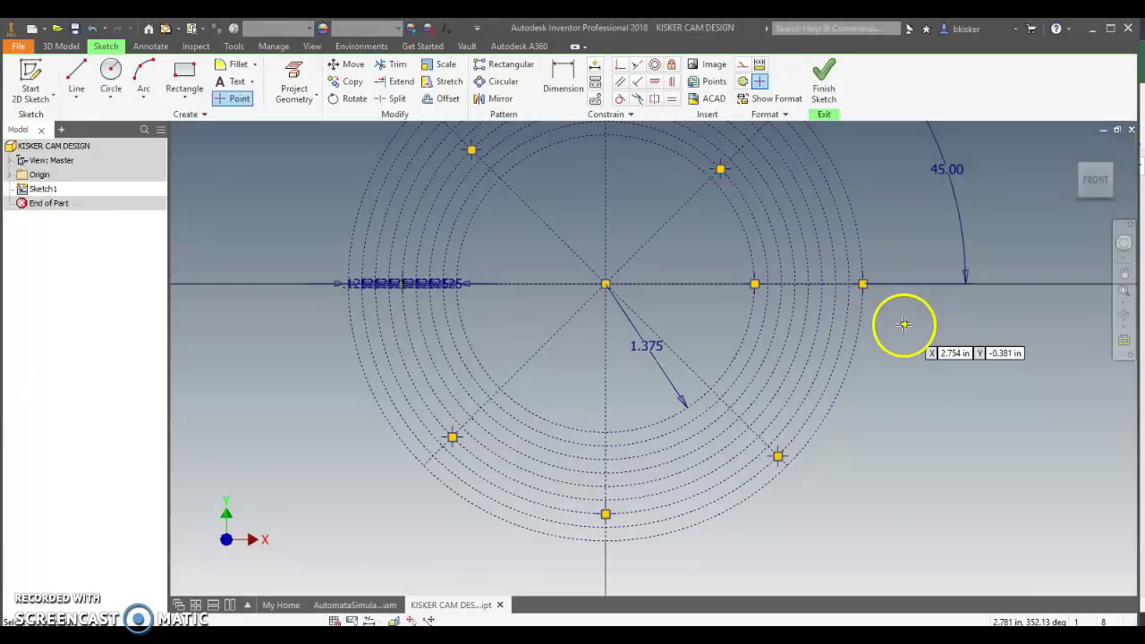
{"action": "right_click", "coordinate": [899, 324]}
{"action": "left_click", "coordinate": [940, 327]}
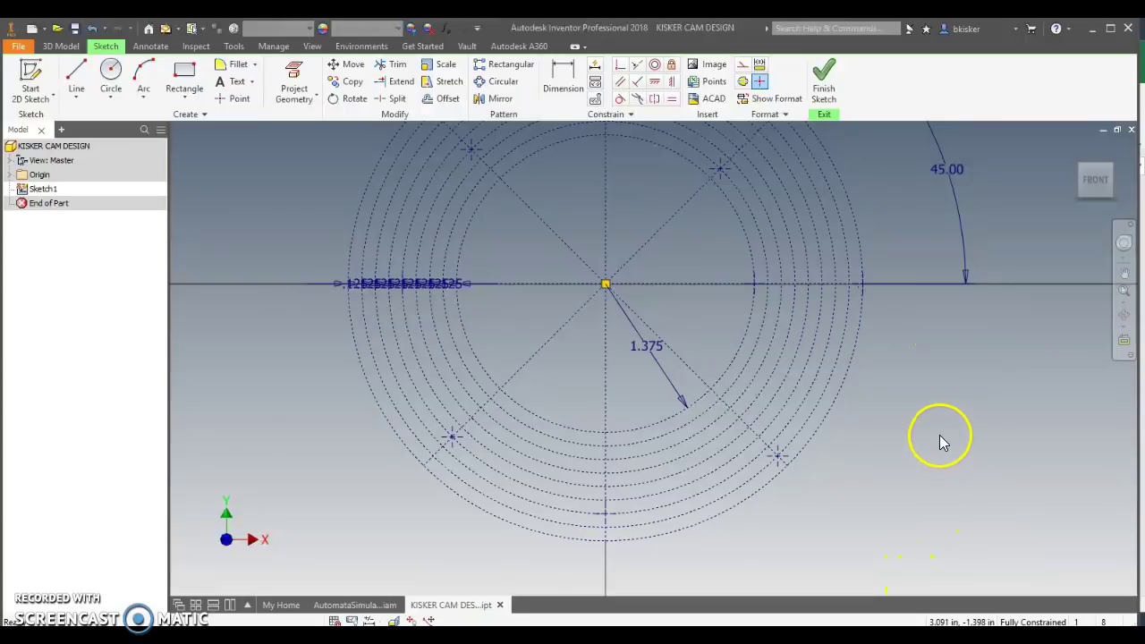
{"action": "scroll", "coordinate": [940, 437], "scroll_direction": "down", "scroll_amount": 2}
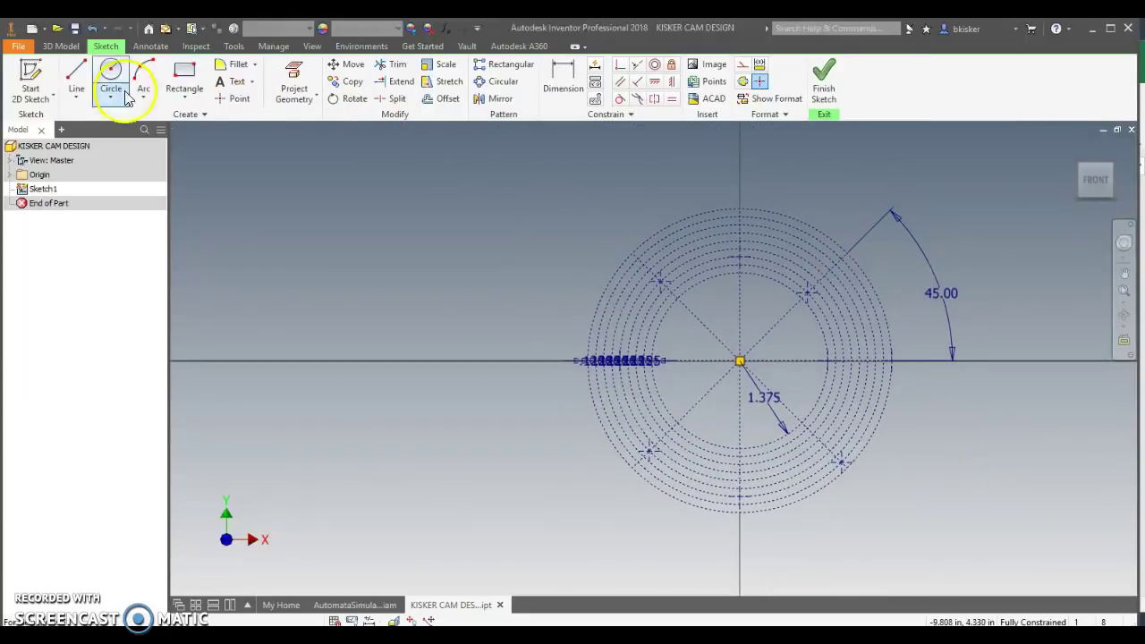
Draw a 1.000 in horizontal step line along the axis from the 1.375 circle.
{"action": "left_click", "coordinate": [77, 72]}
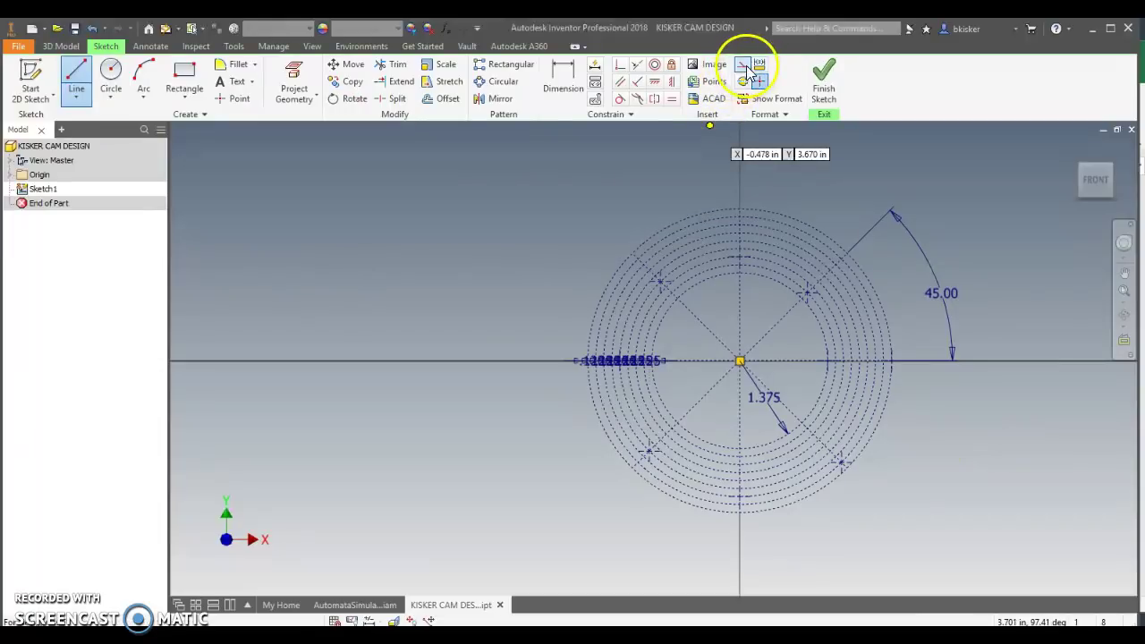
{"action": "scroll", "coordinate": [817, 378], "scroll_direction": "up", "scroll_amount": 3}
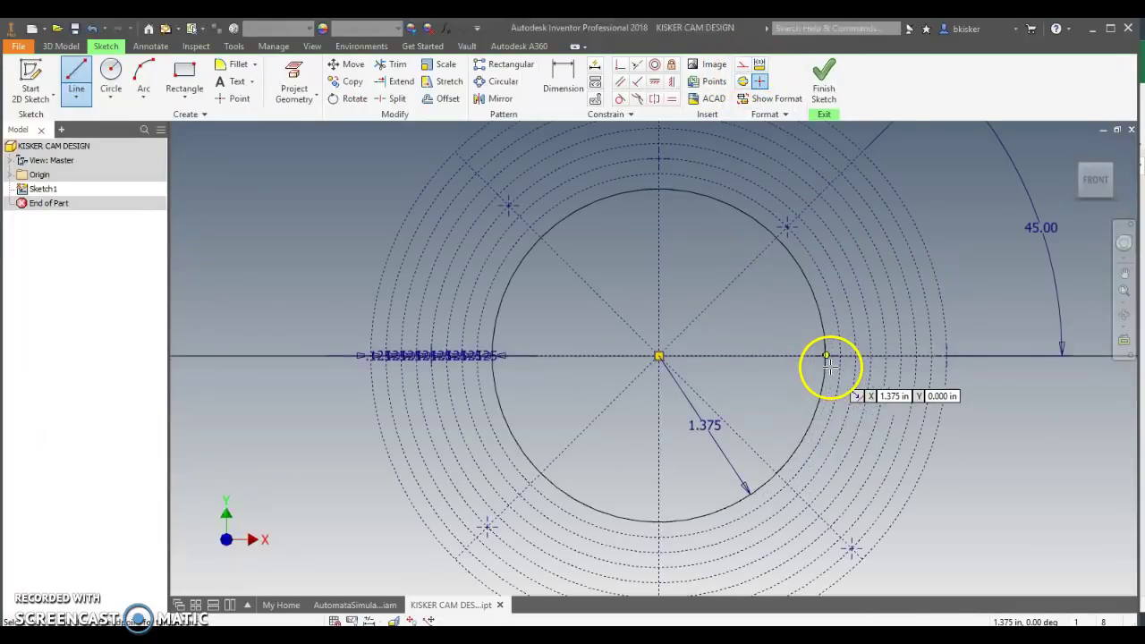
{"action": "left_click", "coordinate": [824, 356]}
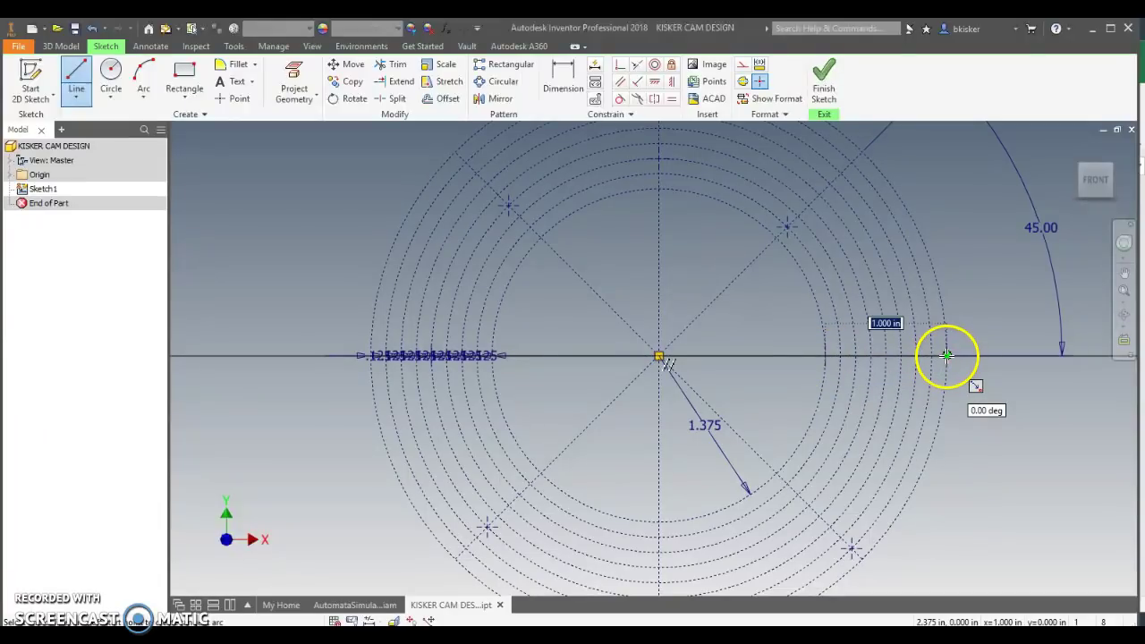
{"action": "right_click", "coordinate": [993, 332]}
{"action": "left_click", "coordinate": [1037, 334]}
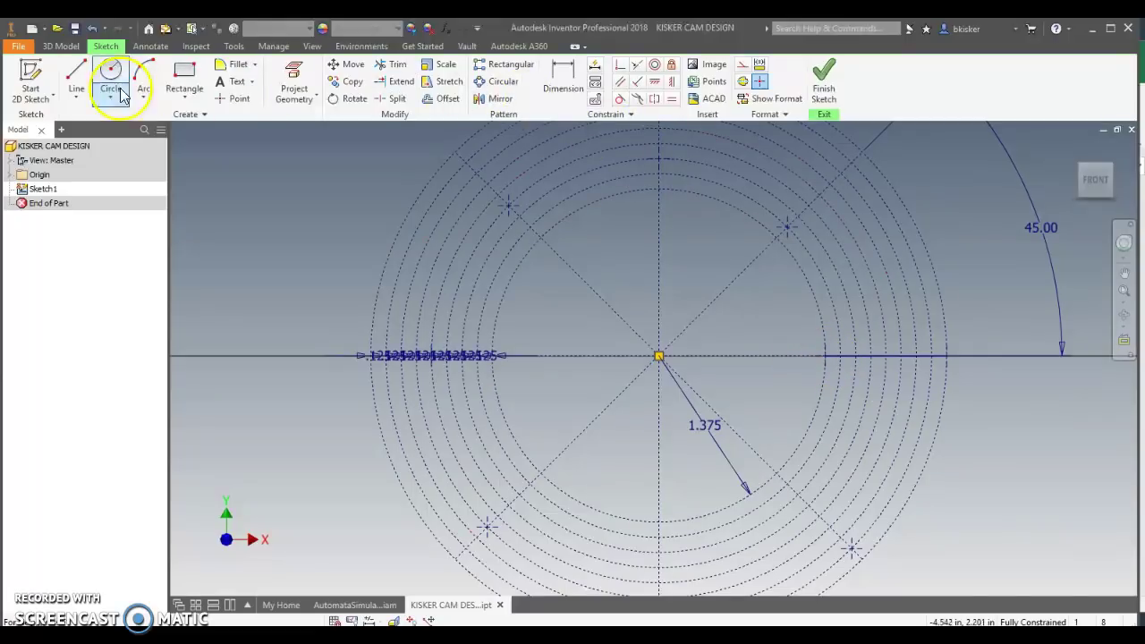
{"action": "left_click", "coordinate": [76, 96]}
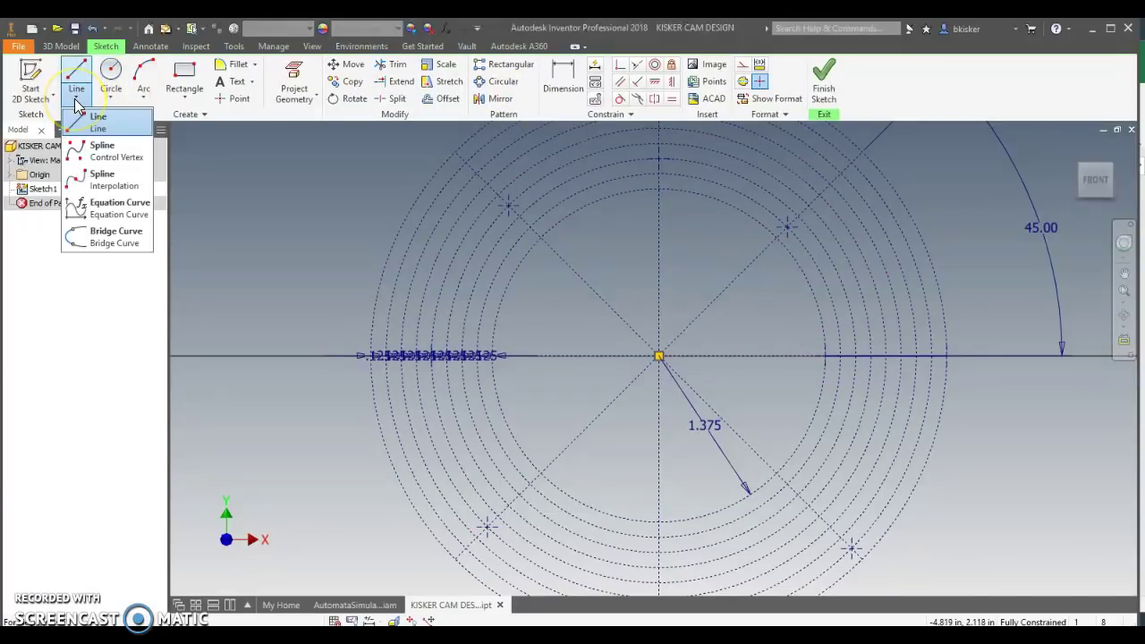
Start a spline at the 1.375 axis point through the 45°, top and 135° points.
{"action": "left_click", "coordinate": [122, 189]}
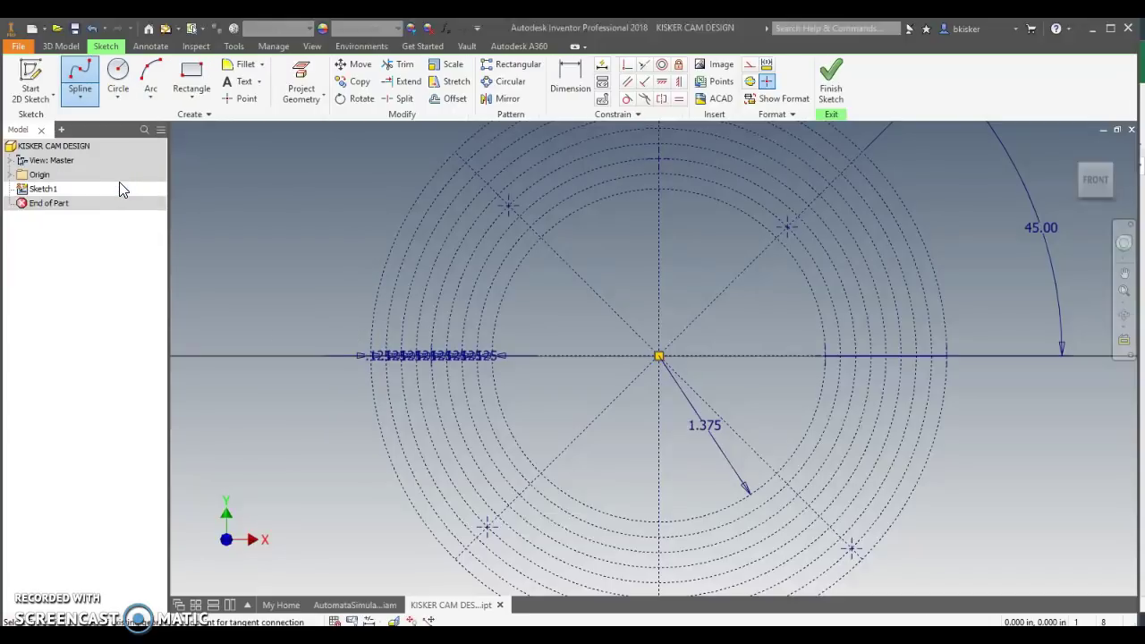
{"action": "left_click", "coordinate": [825, 355]}
{"action": "left_click", "coordinate": [787, 234]}
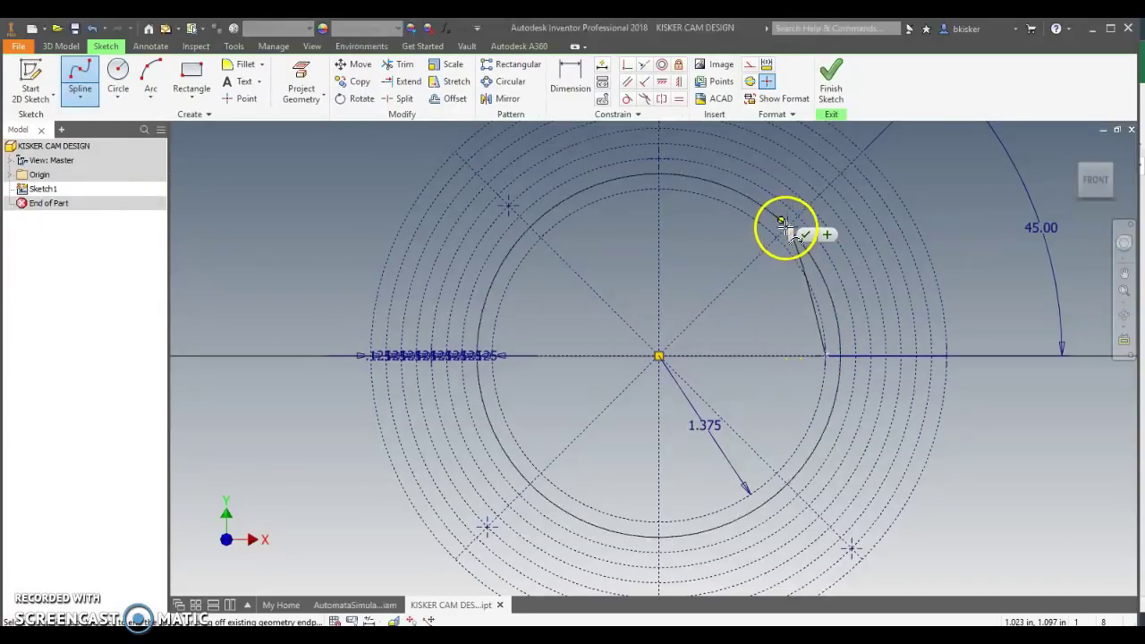
{"action": "left_click", "coordinate": [658, 160]}
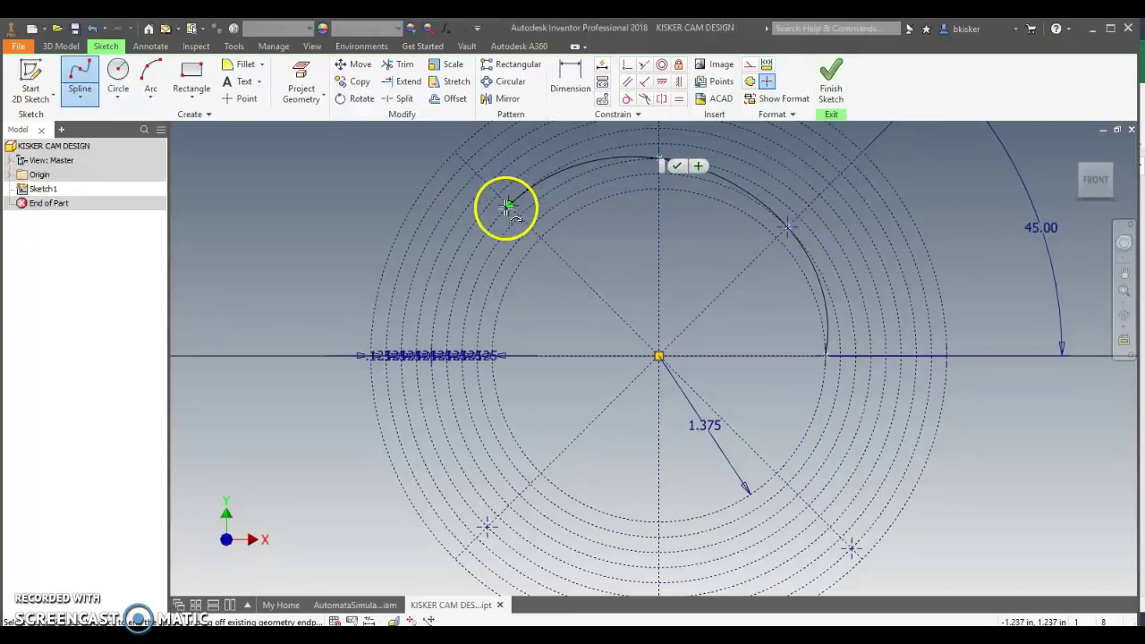
{"action": "left_click", "coordinate": [508, 206]}
Continue the spline through the lower-left, bottom and lower-right points, ending on the horizontal line.
{"action": "scroll", "coordinate": [412, 357], "scroll_direction": "up", "scroll_amount": 5}
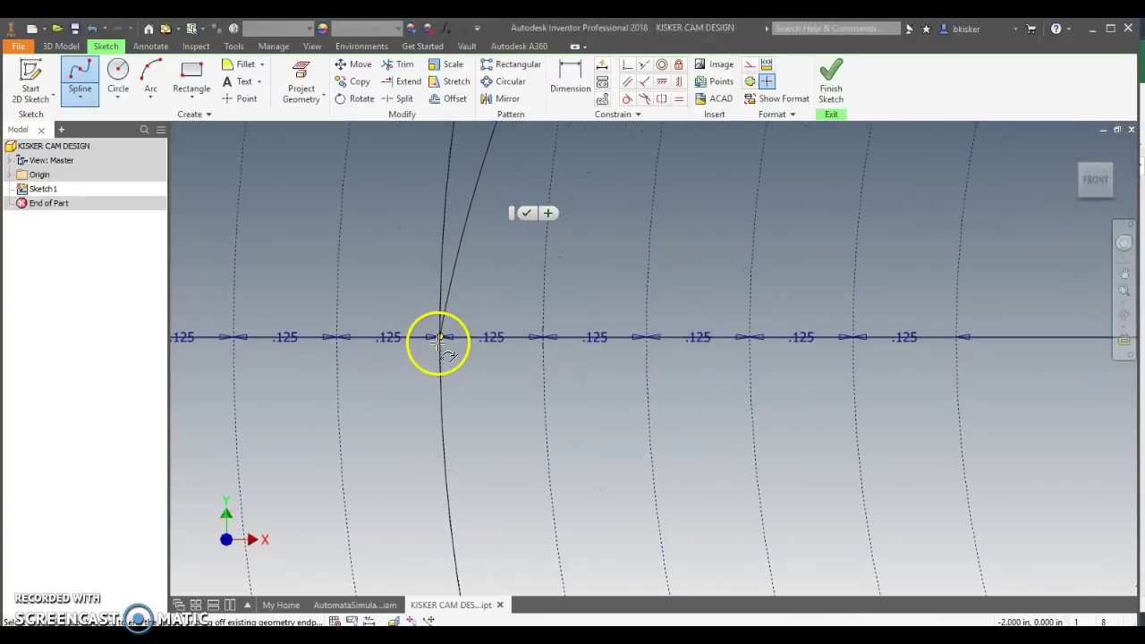
{"action": "scroll", "coordinate": [448, 342], "scroll_direction": "down", "scroll_amount": 3}
{"action": "scroll", "coordinate": [455, 342], "scroll_direction": "down", "scroll_amount": 2}
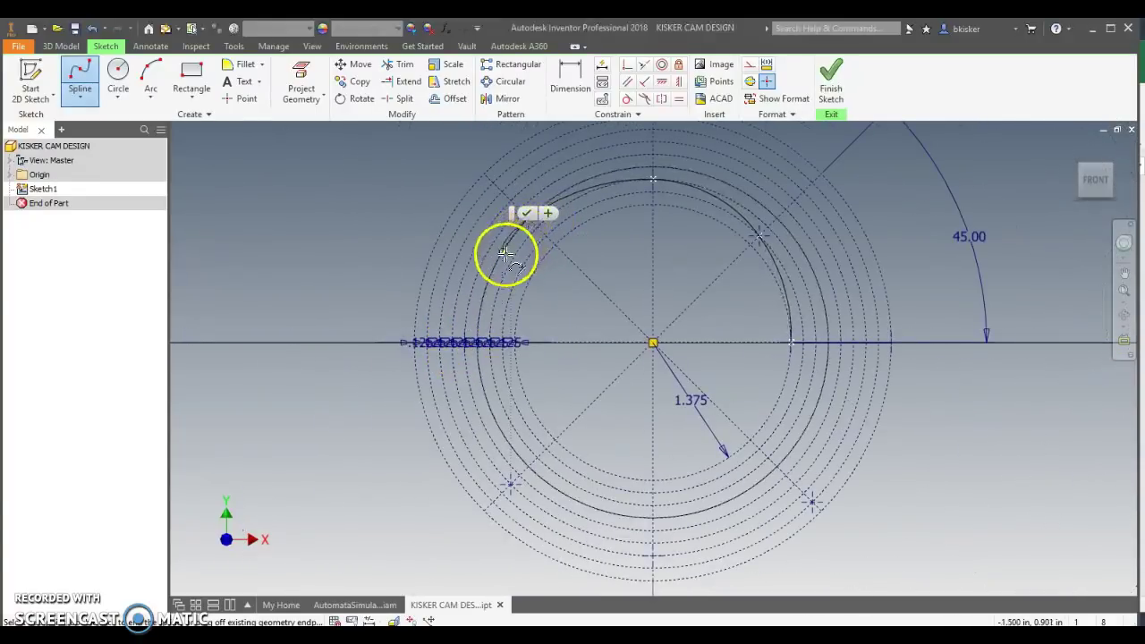
{"action": "key", "text": "Escape"}
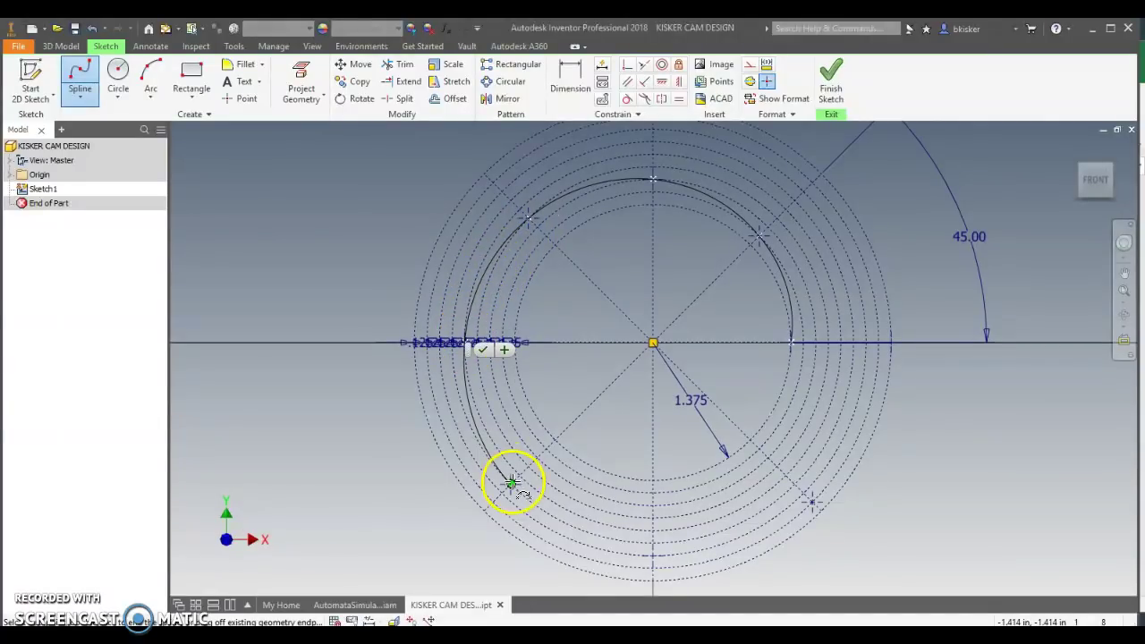
{"action": "left_click", "coordinate": [511, 483]}
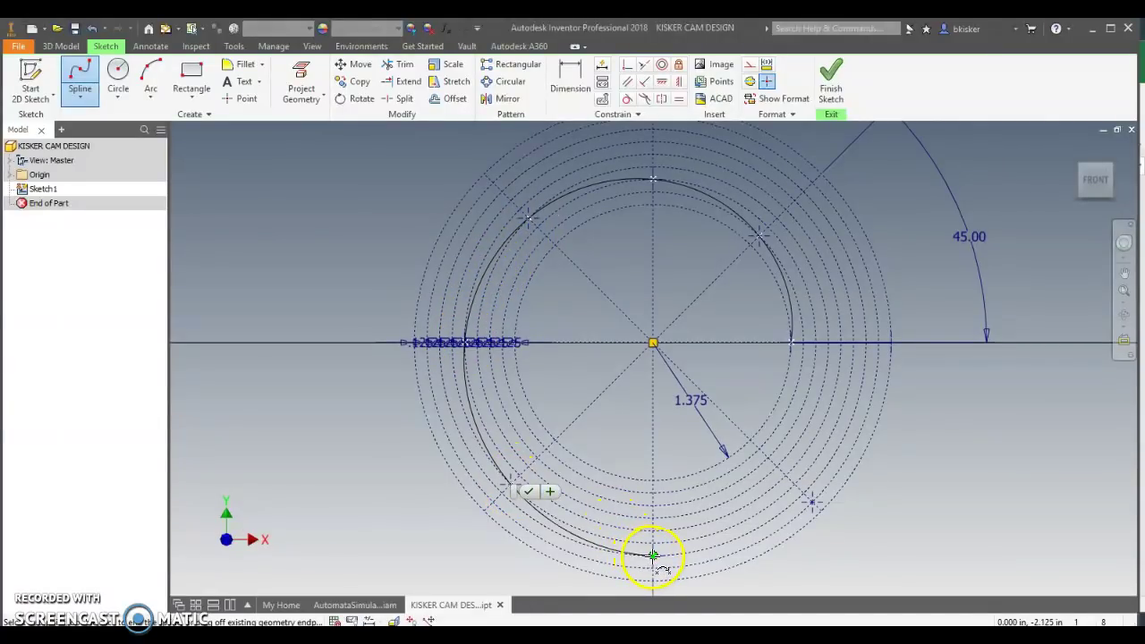
{"action": "left_click", "coordinate": [652, 557]}
{"action": "left_click", "coordinate": [811, 503]}
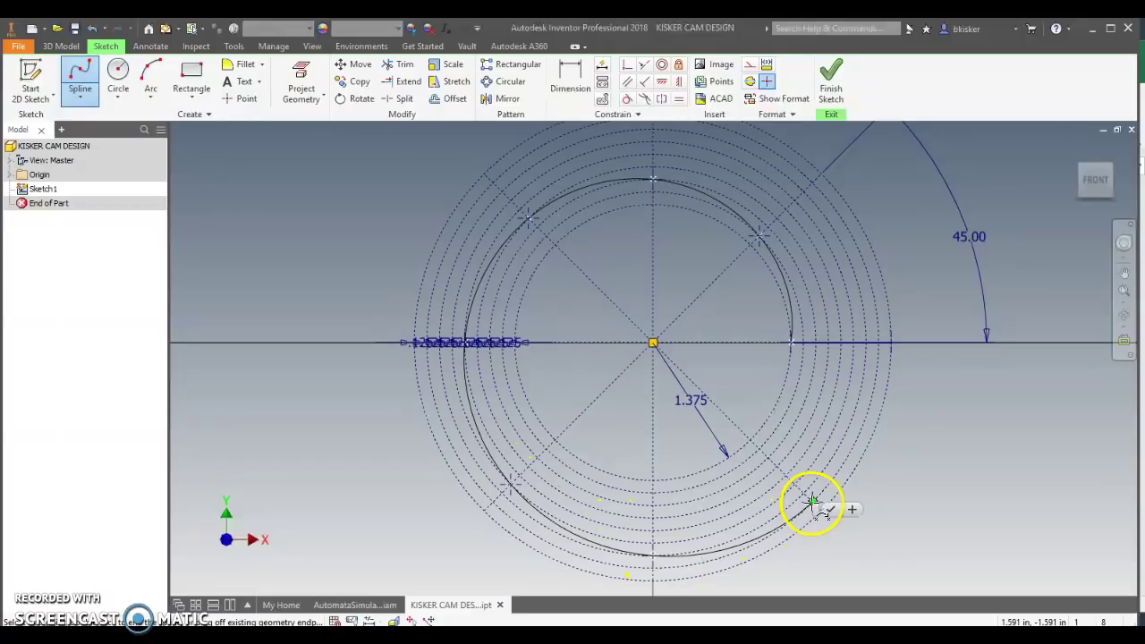
{"action": "left_click", "coordinate": [891, 342]}
{"action": "left_click", "coordinate": [891, 343]}
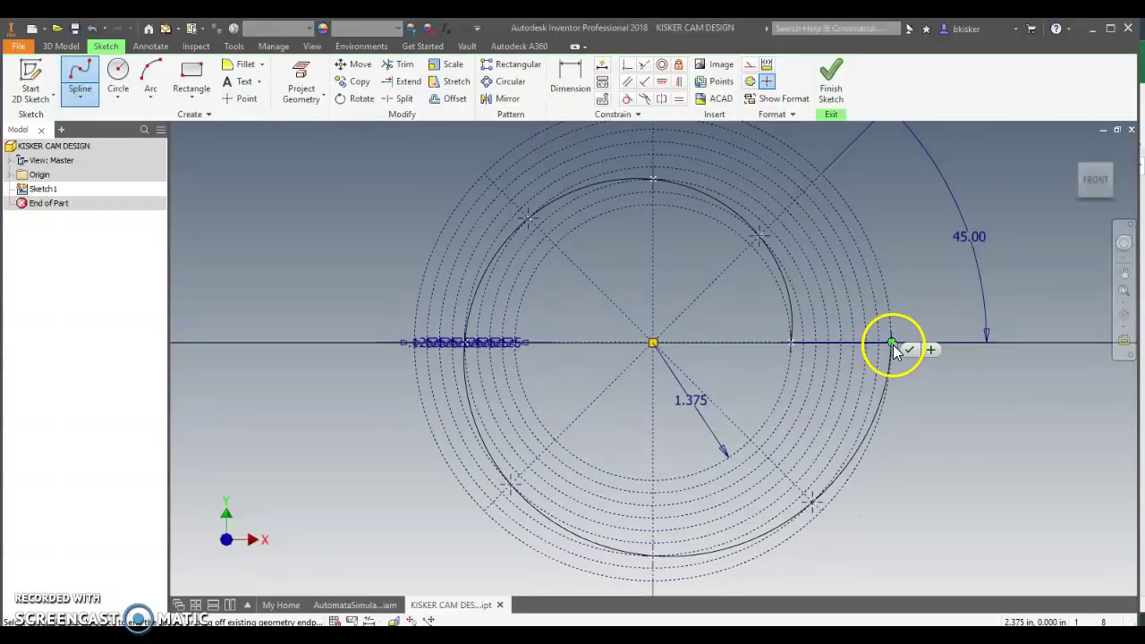
Complete the spline, clear the selection and exit Sketch1 with Finish Sketch.
{"action": "left_click", "coordinate": [906, 349]}
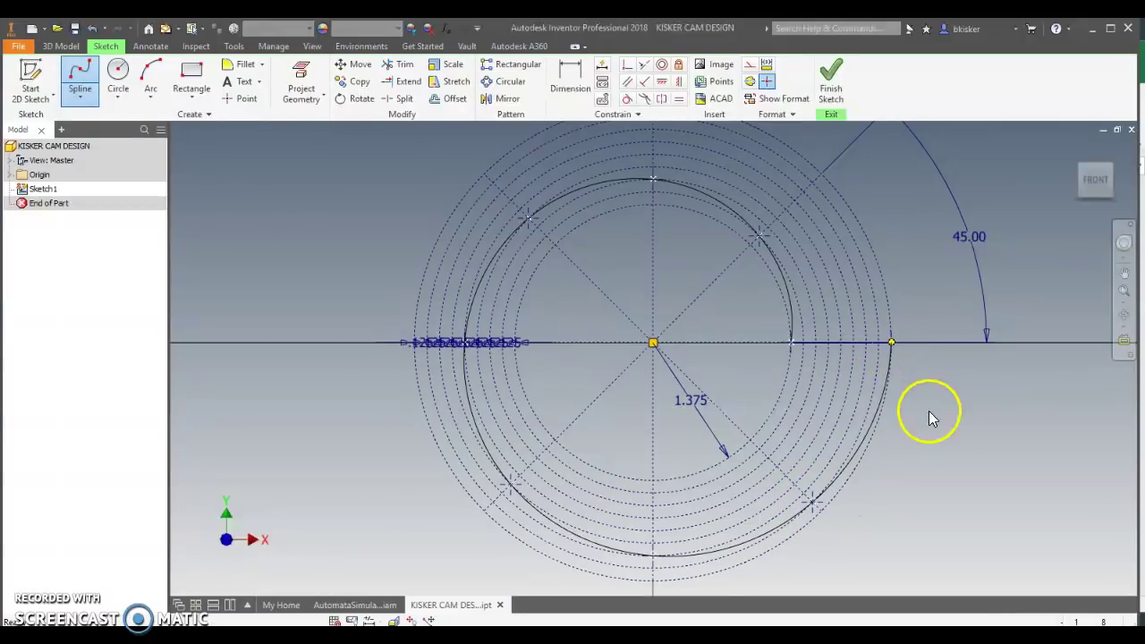
{"action": "left_click", "coordinate": [954, 490]}
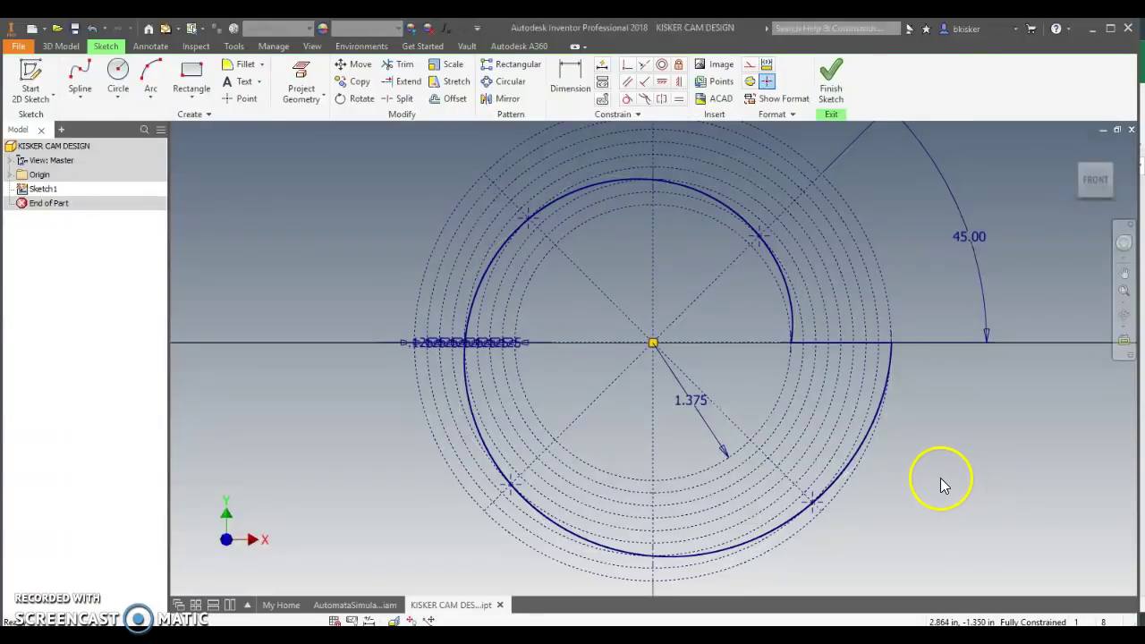
{"action": "left_click", "coordinate": [1098, 177]}
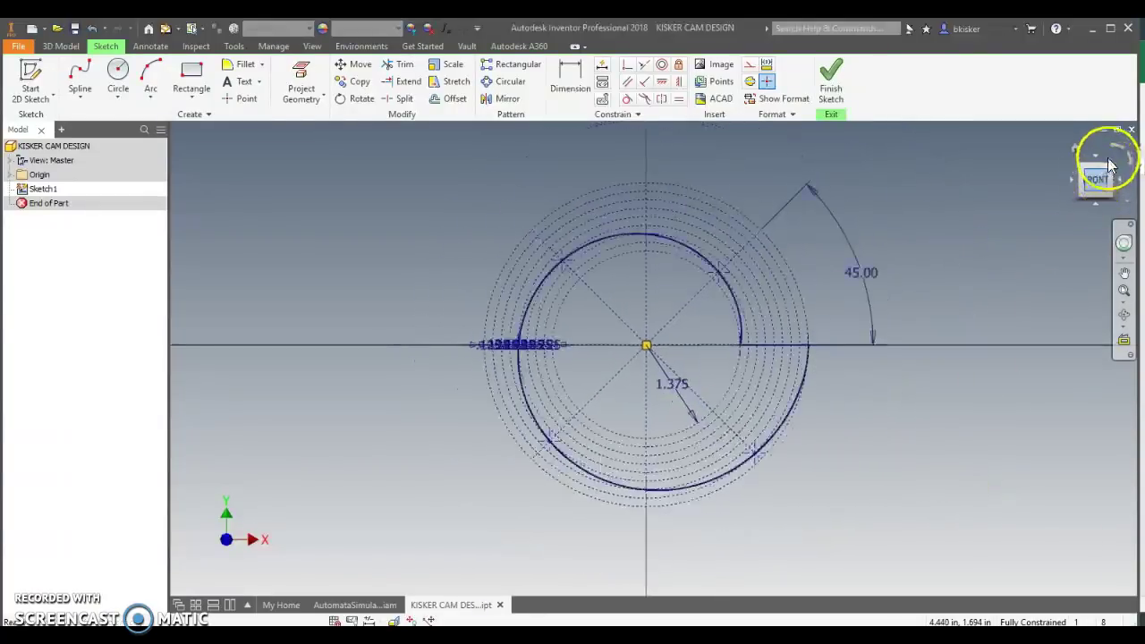
{"action": "left_click", "coordinate": [1116, 150]}
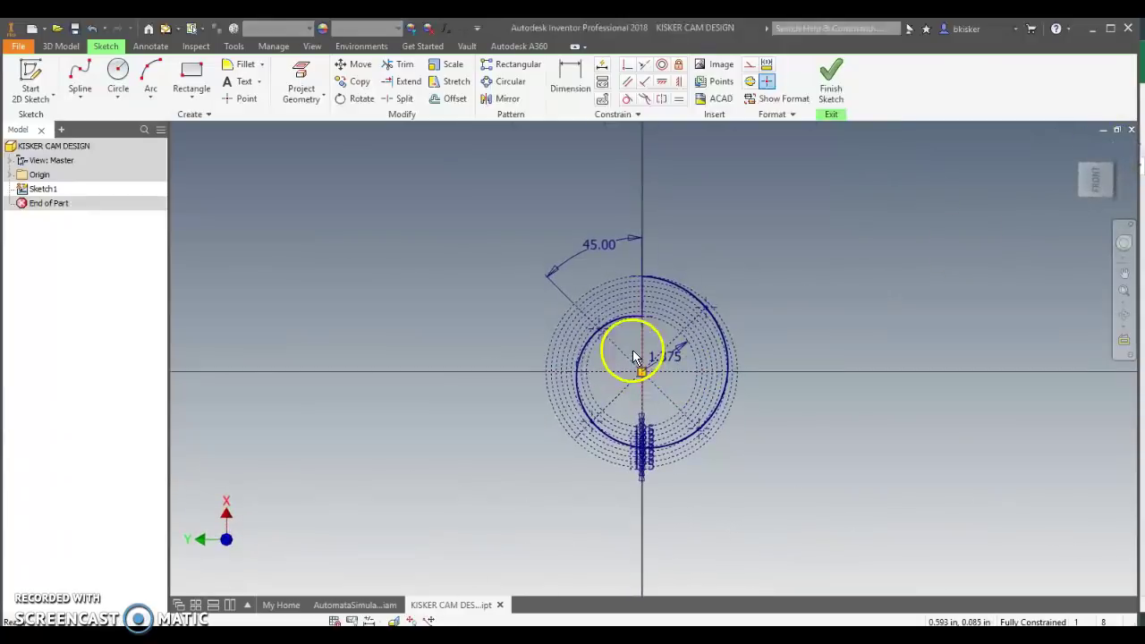
{"action": "scroll", "coordinate": [644, 353], "scroll_direction": "up", "scroll_amount": 3}
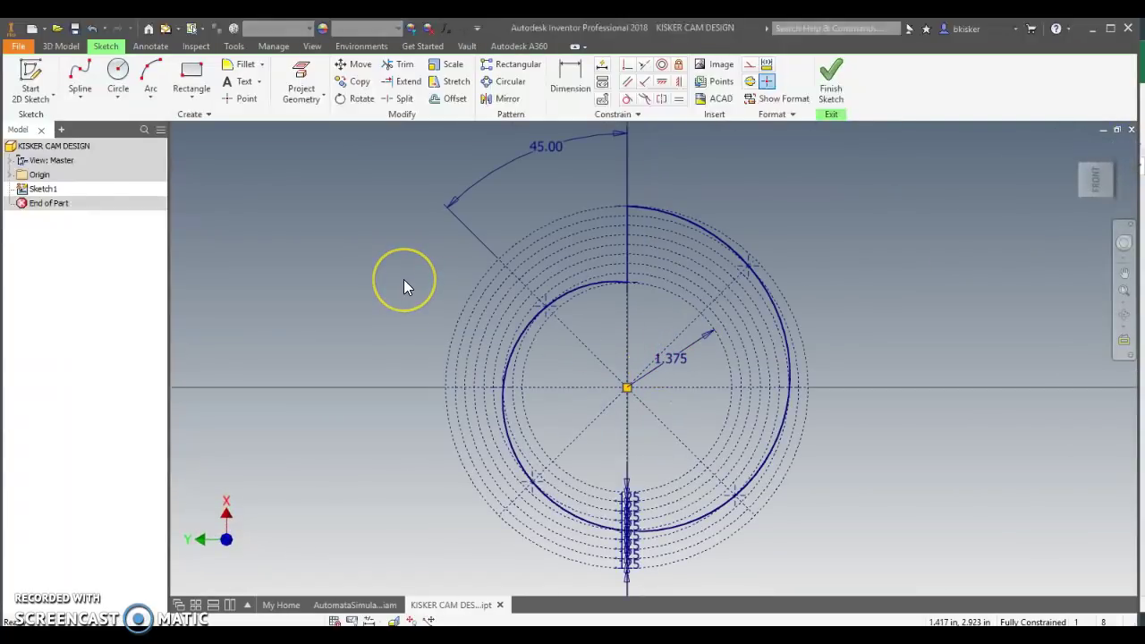
{"action": "left_click", "coordinate": [623, 348]}
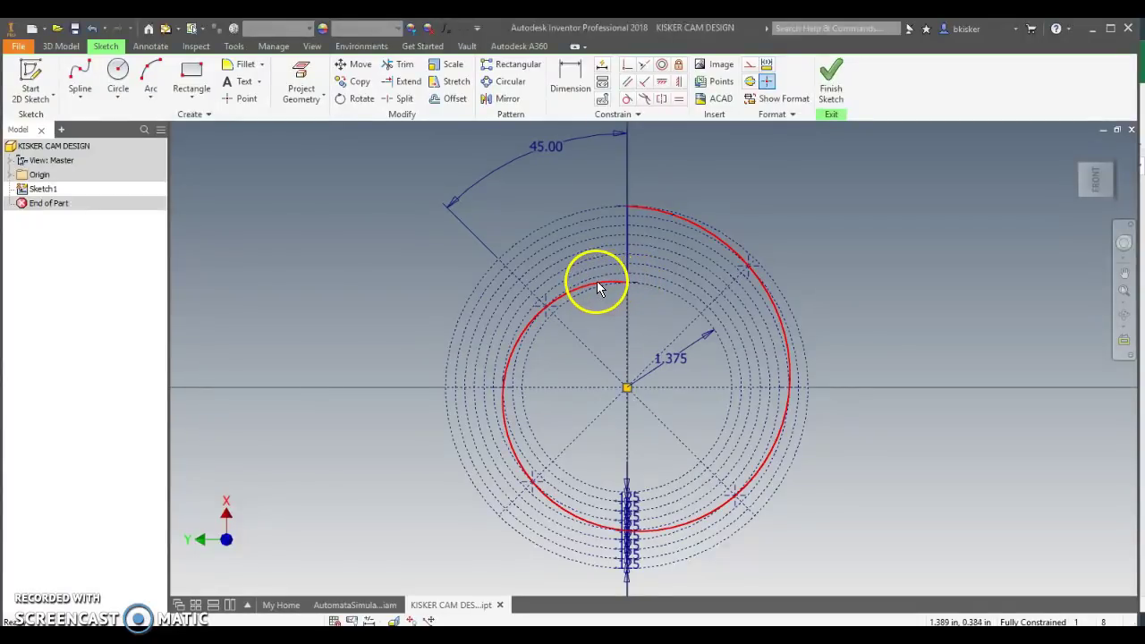
{"action": "scroll", "coordinate": [595, 285], "scroll_direction": "up", "scroll_amount": 3}
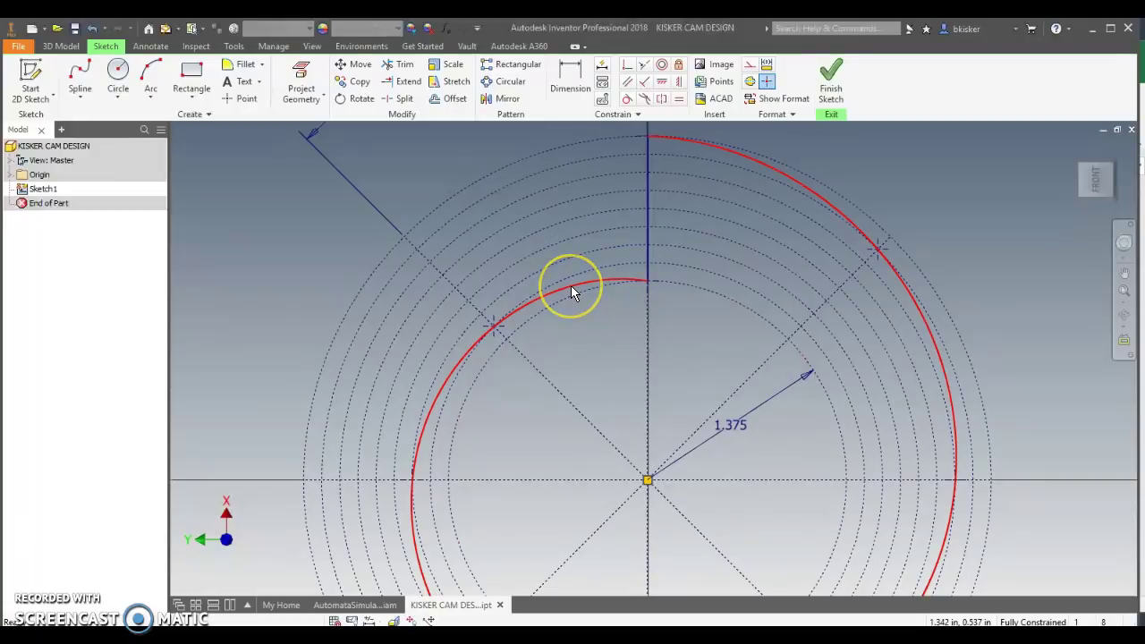
{"action": "left_click", "coordinate": [677, 245]}
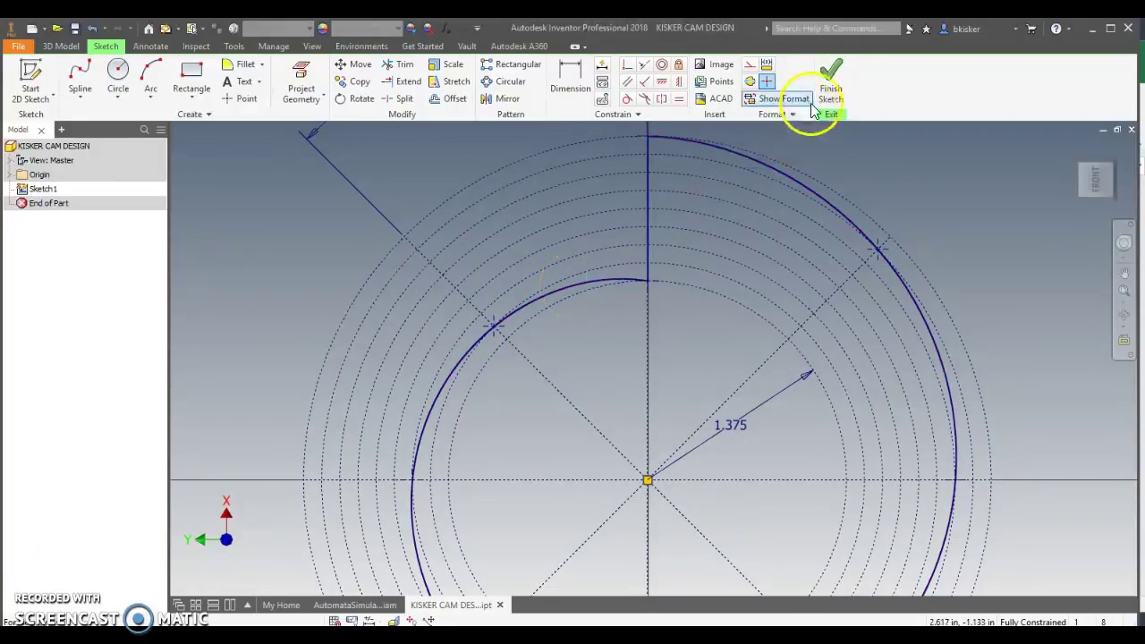
{"action": "left_click", "coordinate": [831, 79]}
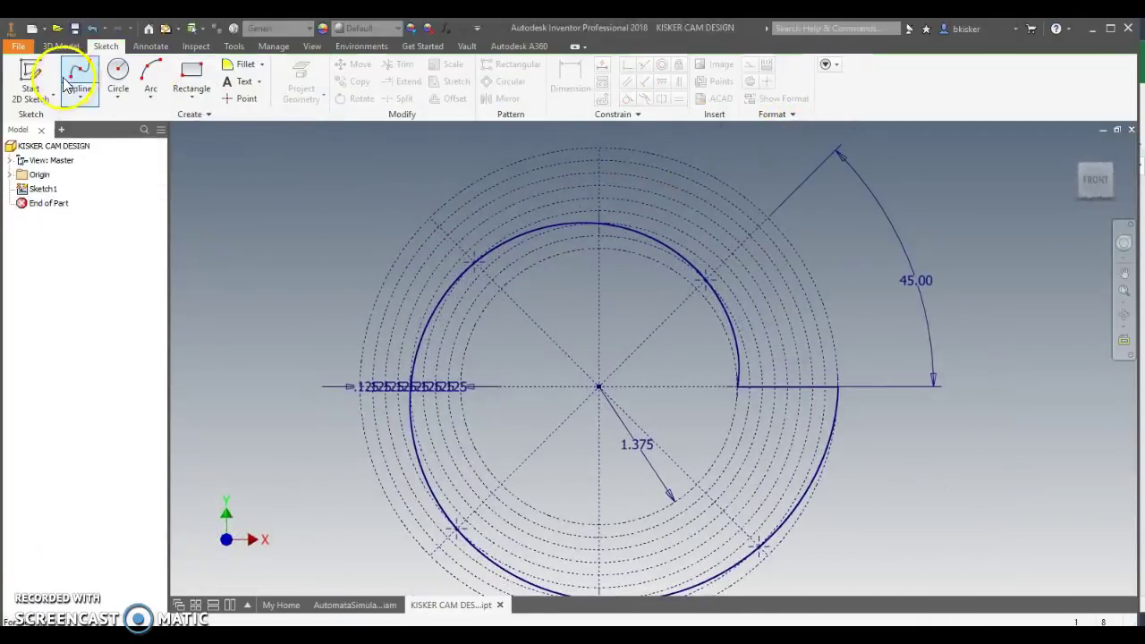
Extrude the cam profile 3/16 in into a solid disc and view it obliquely.
{"action": "left_click", "coordinate": [54, 47]}
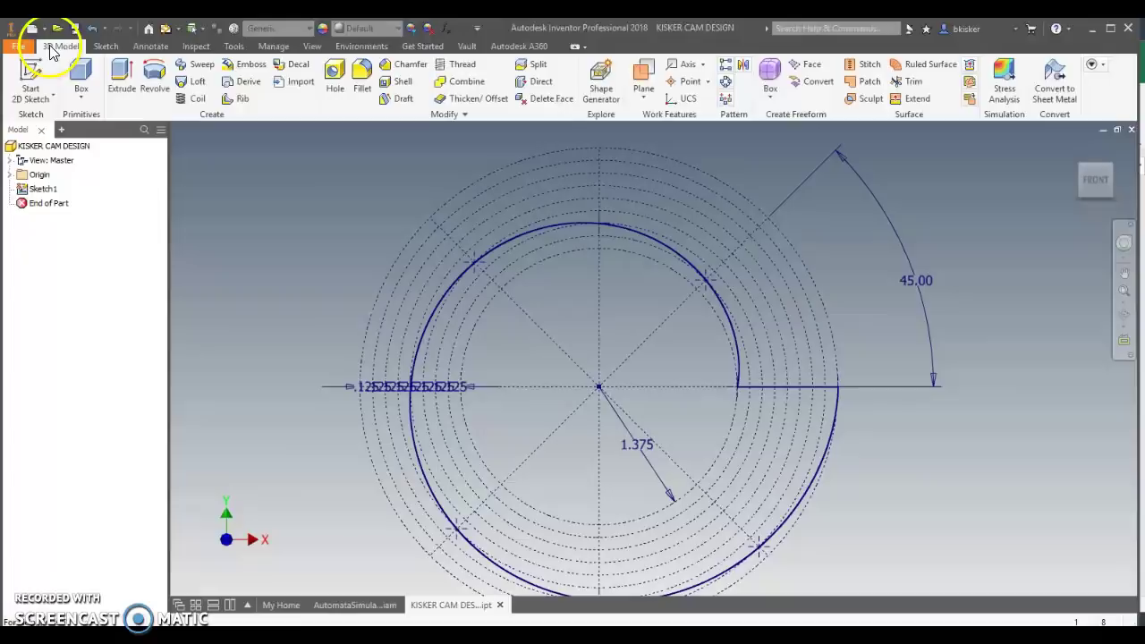
{"action": "left_click", "coordinate": [120, 76]}
{"action": "left_click", "coordinate": [1055, 149]}
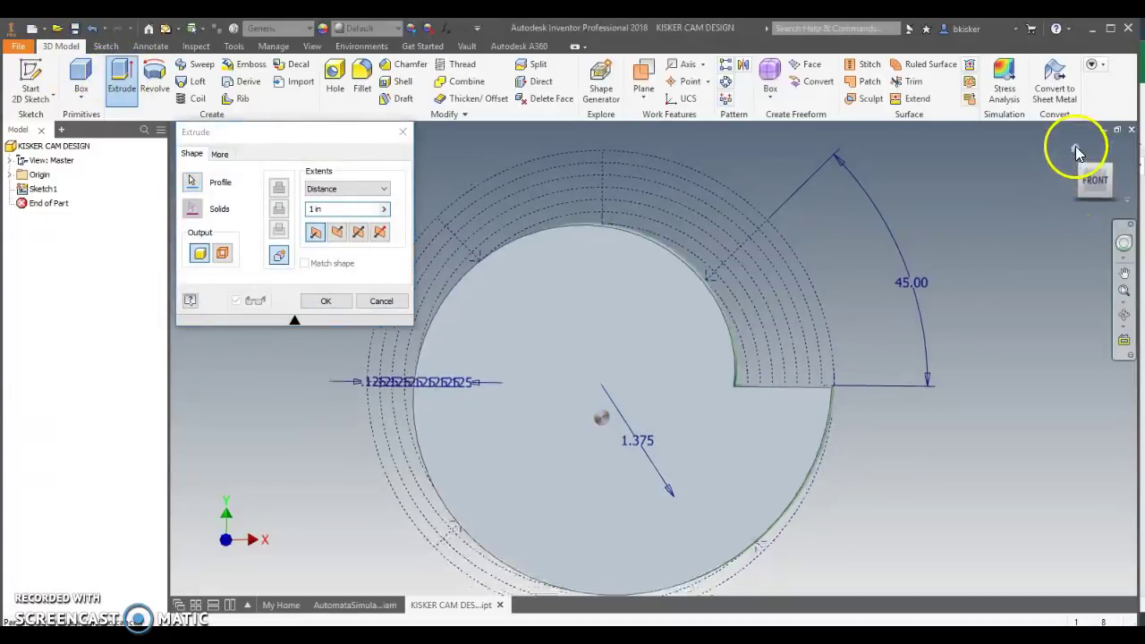
{"action": "left_click", "coordinate": [310, 209]}
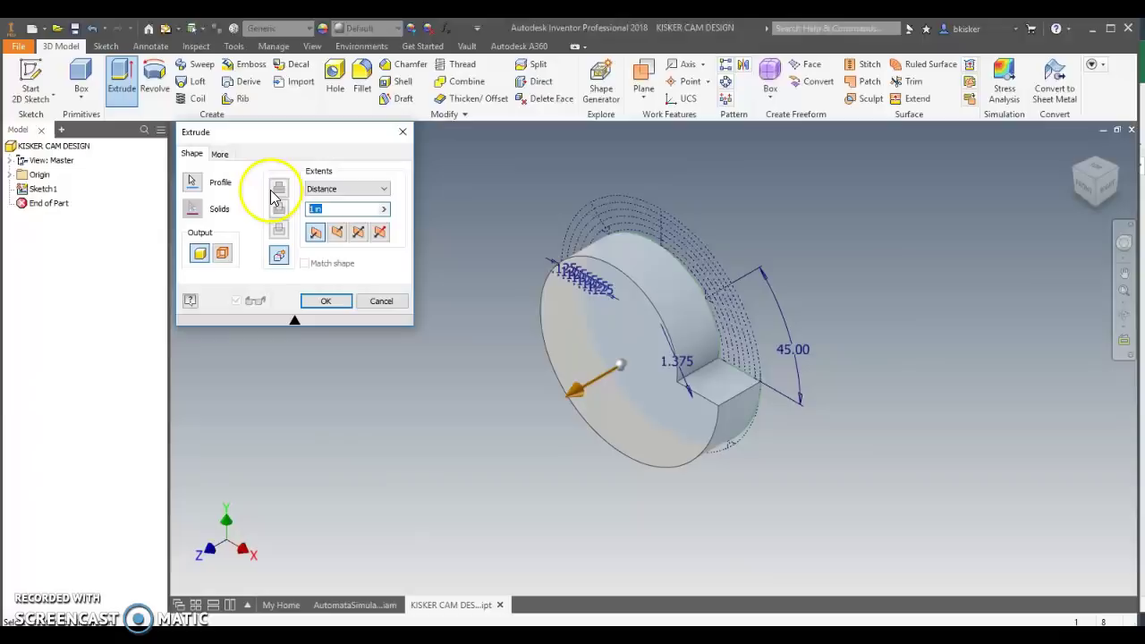
{"action": "type", "text": "3/16"}
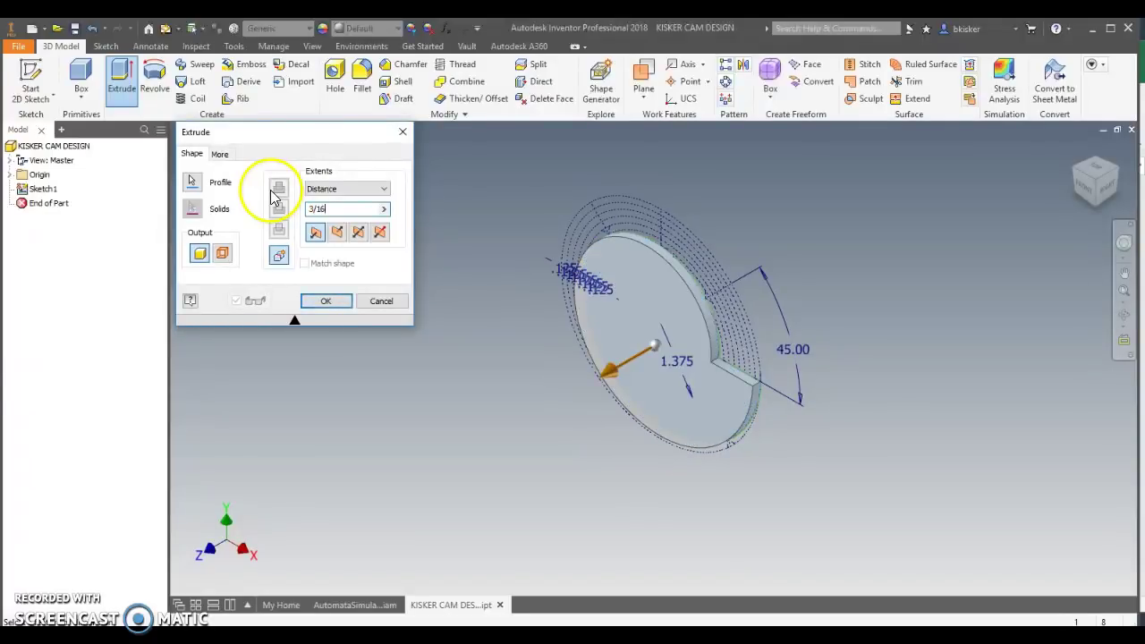
{"action": "key", "text": "Return"}
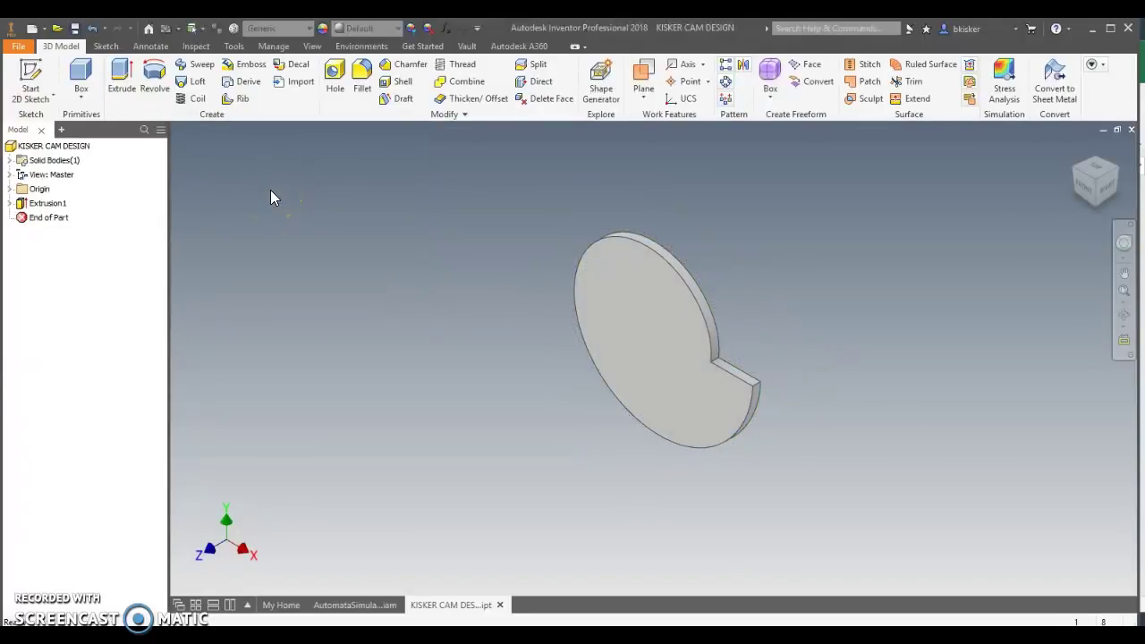
{"action": "left_click", "coordinate": [1074, 149]}
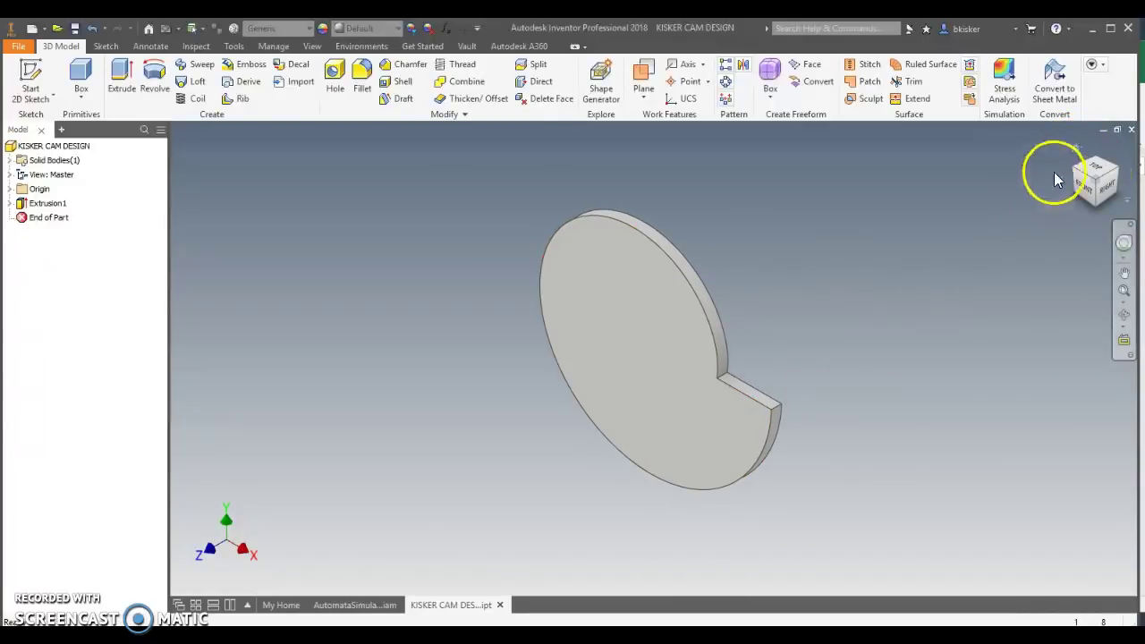
{"action": "left_click", "coordinate": [1088, 187]}
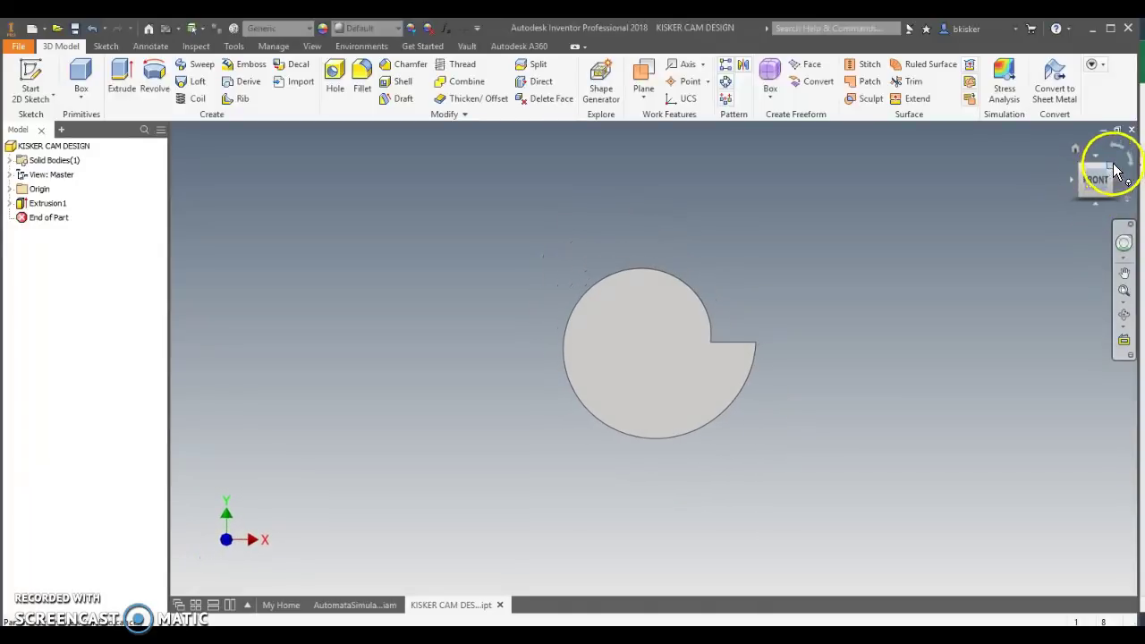
{"action": "left_click", "coordinate": [1116, 152]}
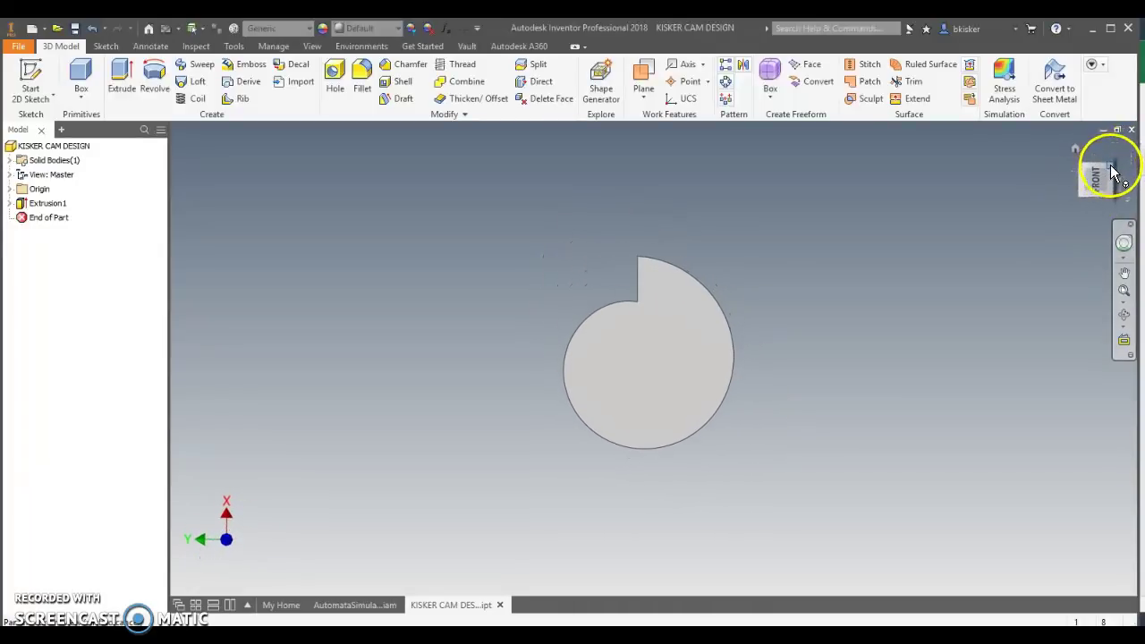
{"action": "left_click_drag", "start_coordinate": [1112, 167], "coordinate": [581, 336]}
{"action": "scroll", "coordinate": [647, 274], "scroll_direction": "up", "scroll_amount": 5}
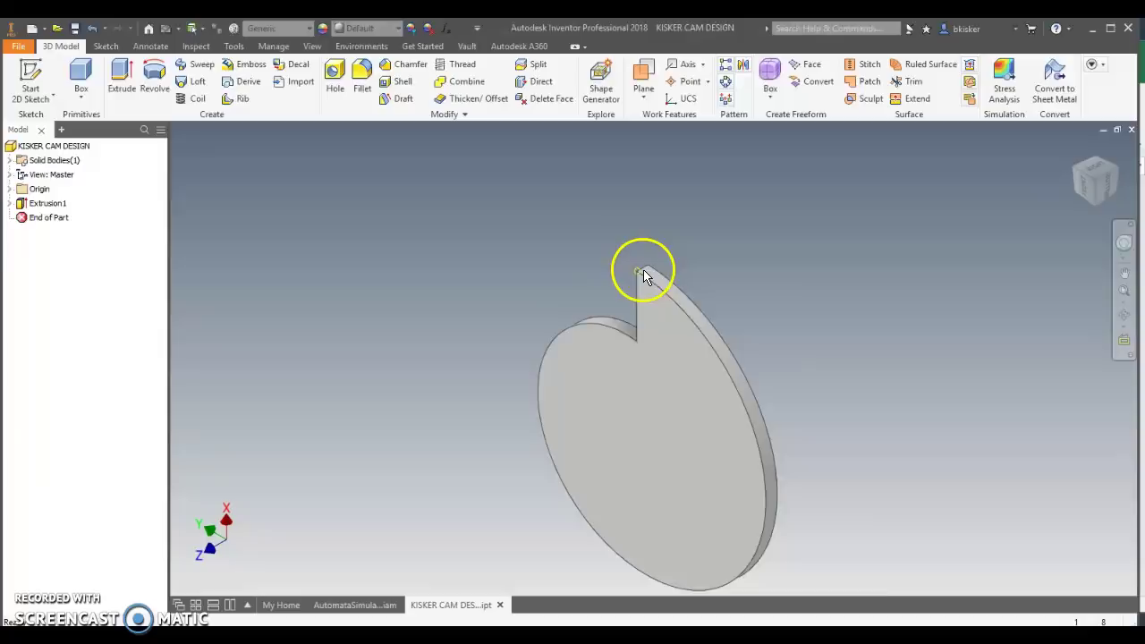
Fillet the step's top and bottom edges with a .05 in radius.
{"action": "left_click", "coordinate": [362, 83]}
{"action": "left_click", "coordinate": [324, 196]}
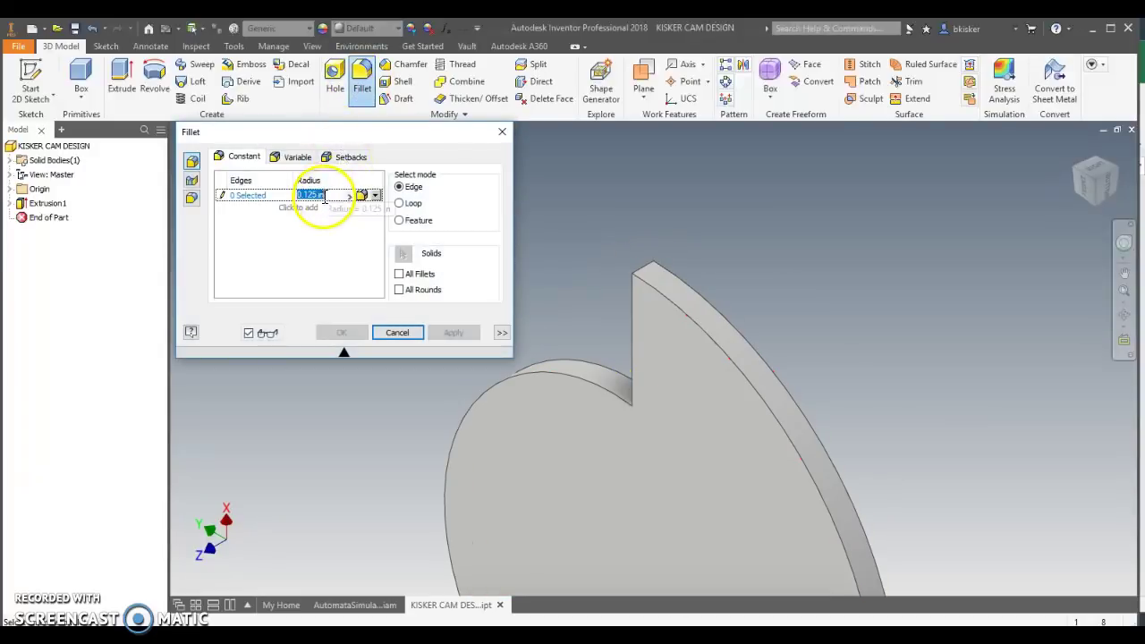
{"action": "key", "text": "BackSpace"}
{"action": "type", "text": ".05"}
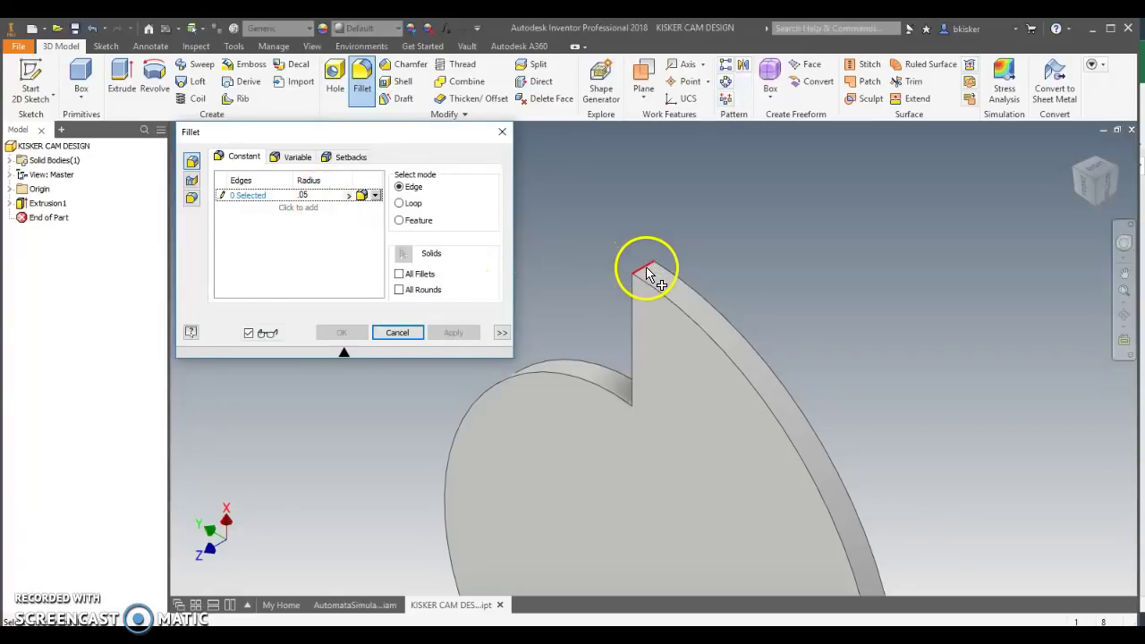
{"action": "left_click", "coordinate": [650, 276]}
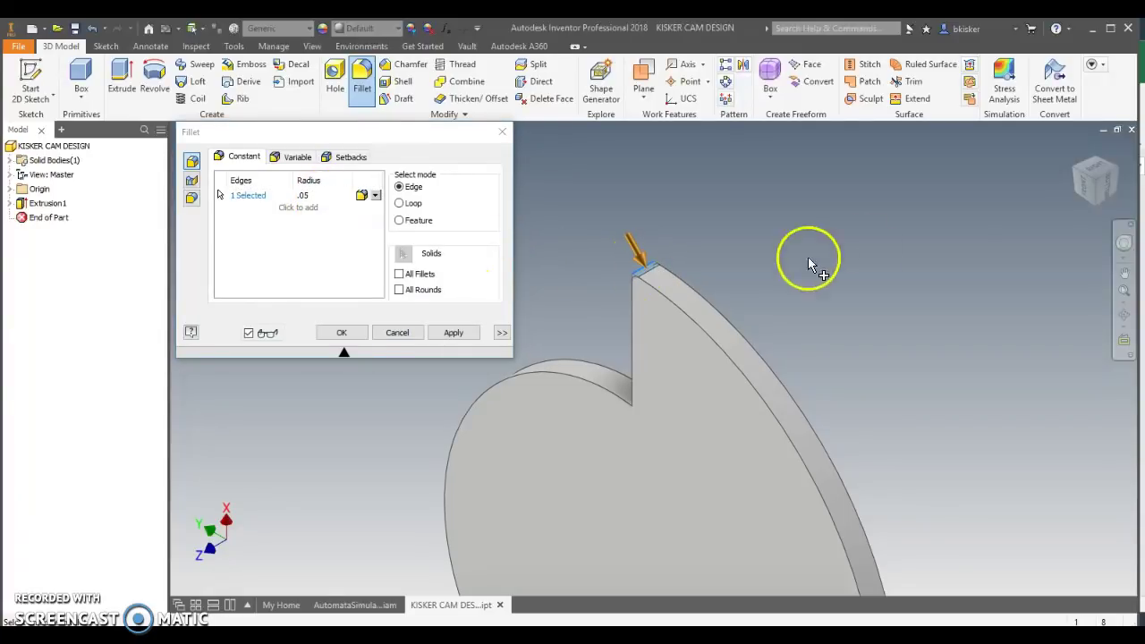
{"action": "left_click_drag", "start_coordinate": [1078, 173], "coordinate": [629, 322]}
{"action": "left_click", "coordinate": [628, 320]}
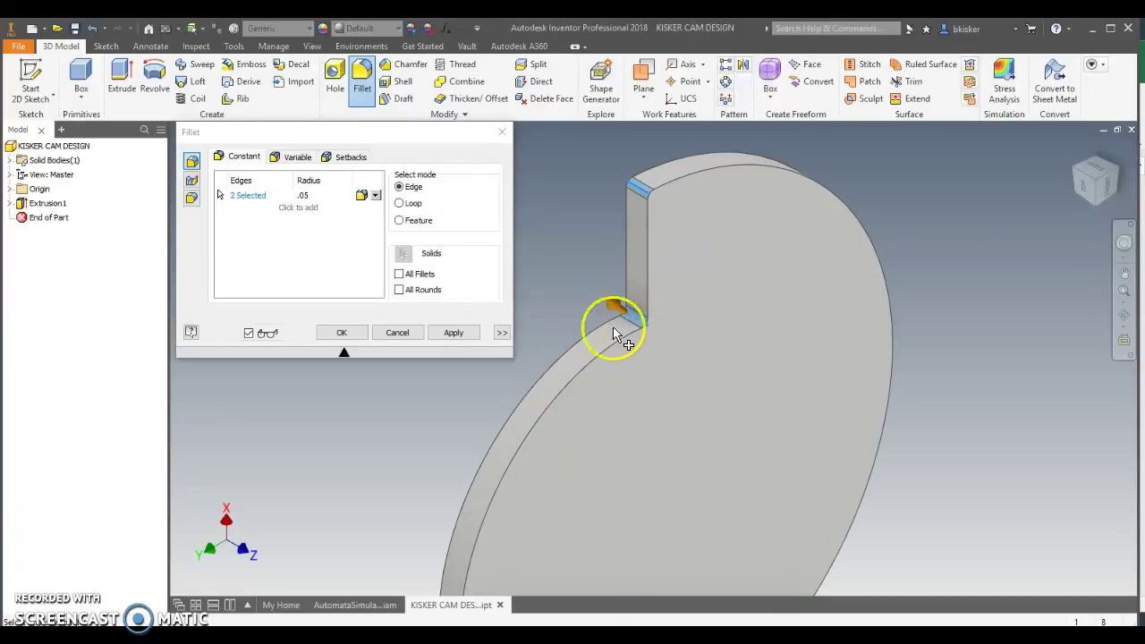
{"action": "left_click", "coordinate": [344, 334]}
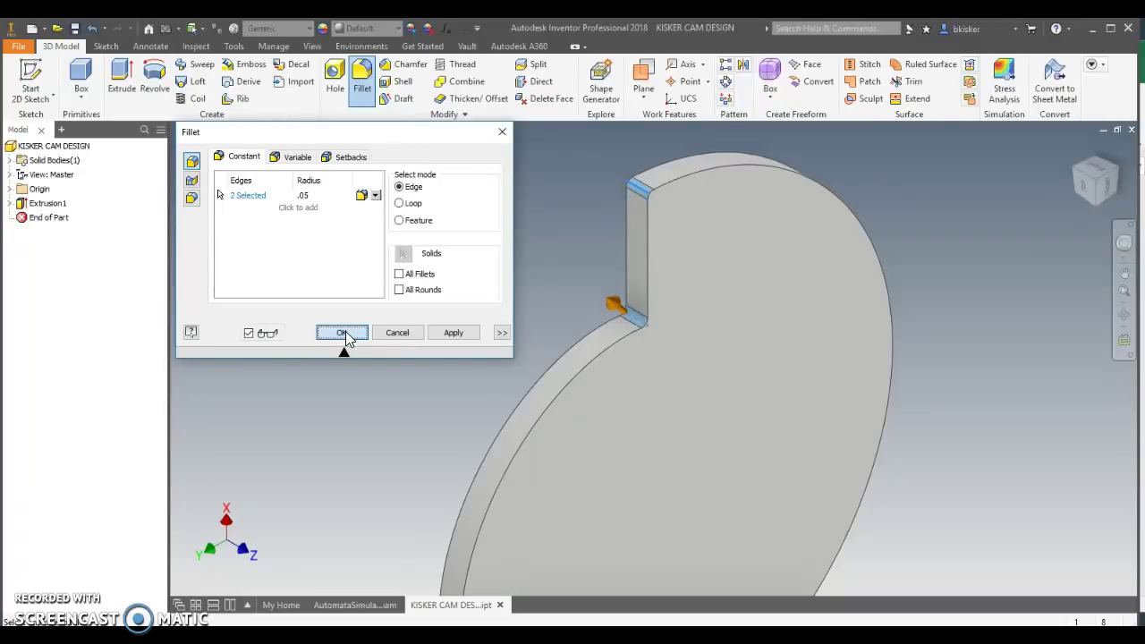
Switch to the automata assembly and back, then edit Sketch1 under Extrusion1.
{"action": "left_click", "coordinate": [1106, 196]}
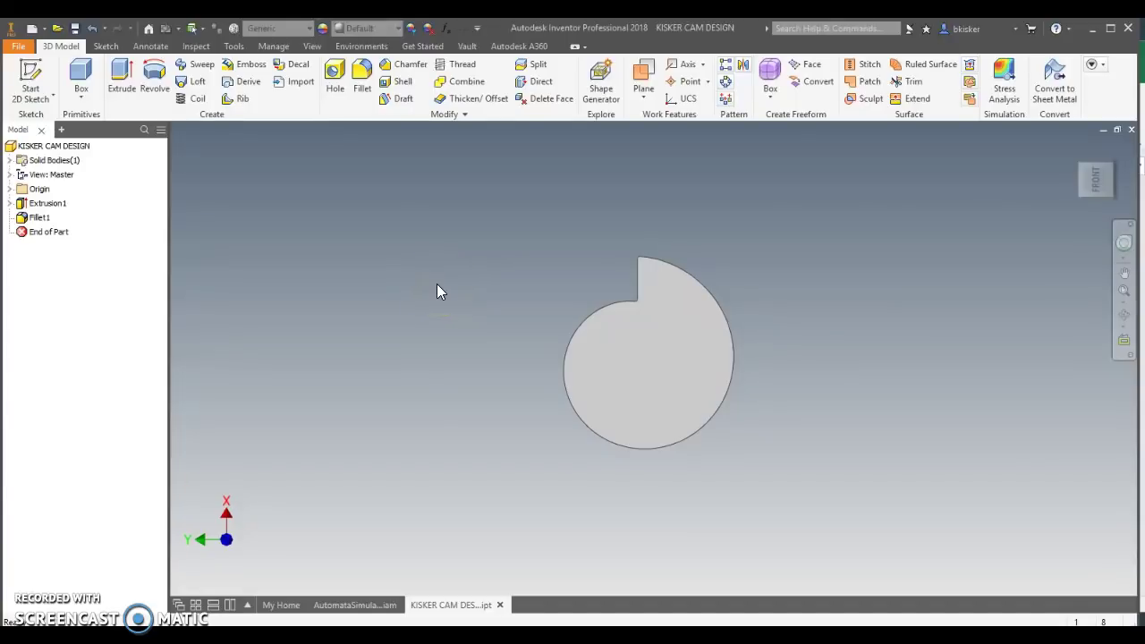
{"action": "left_click", "coordinate": [354, 608]}
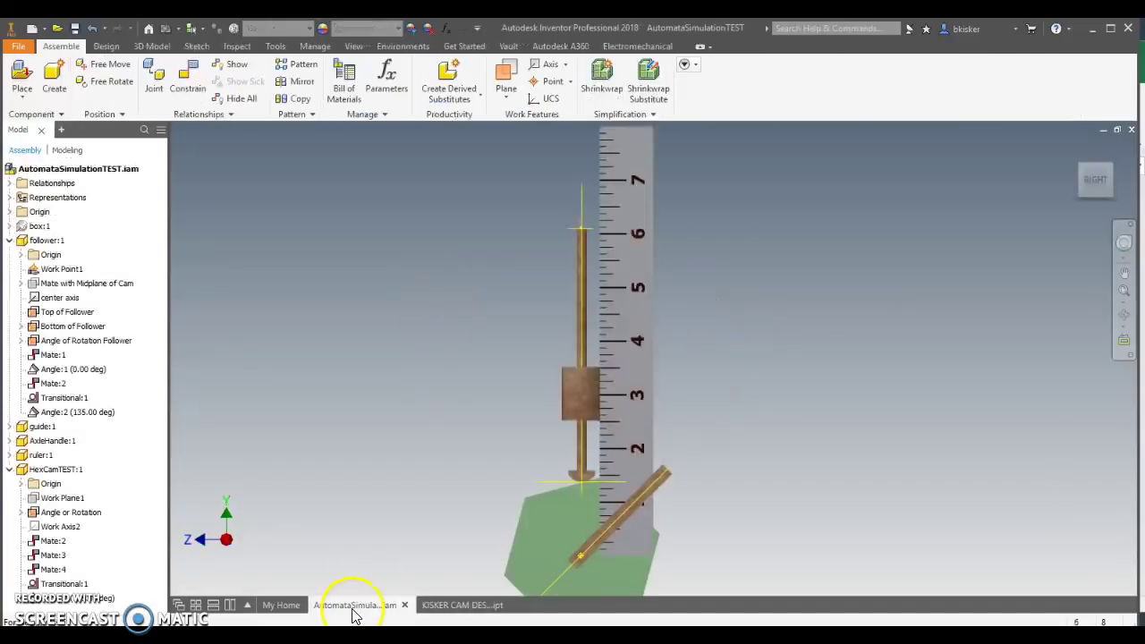
{"action": "left_click", "coordinate": [447, 605]}
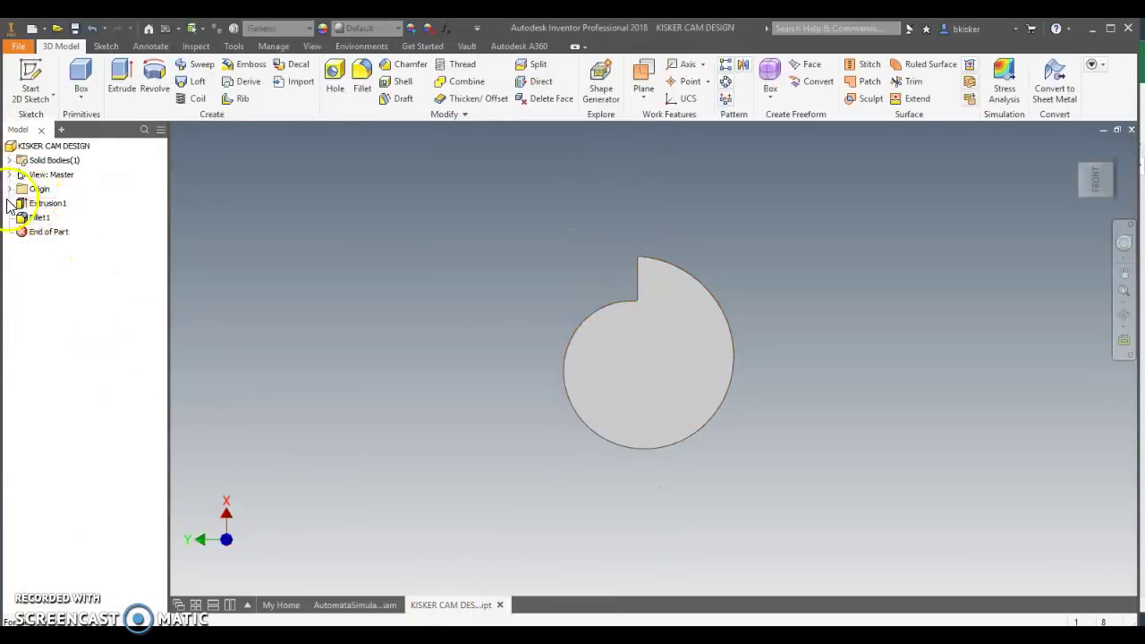
{"action": "left_click", "coordinate": [10, 203]}
{"action": "double_click", "coordinate": [44, 217]}
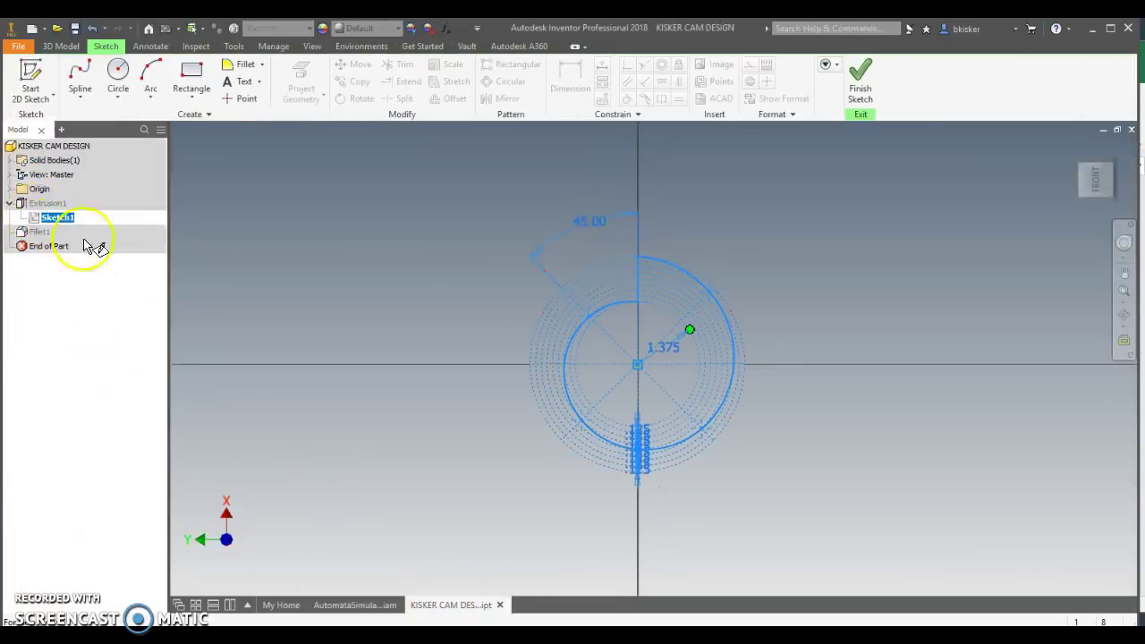